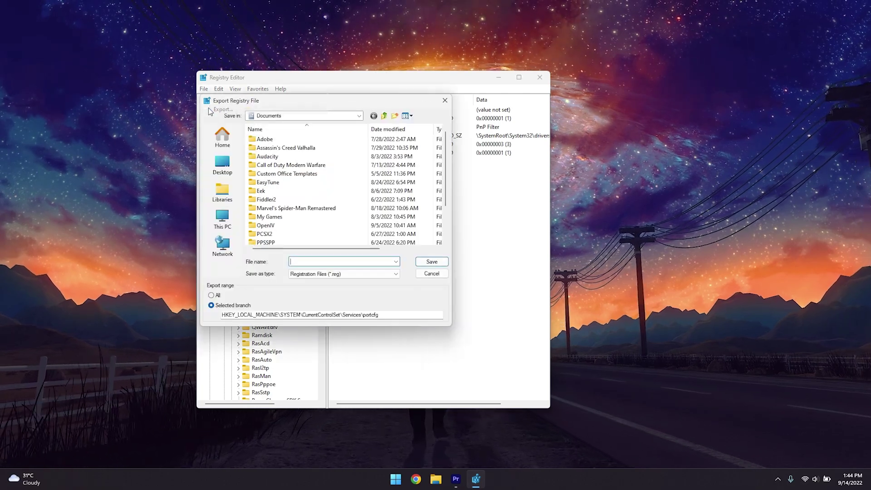
- Export the selected portcfg registry branch to the C: drive as a registration file named backup
{"action": "left_click", "coordinate": [212, 131]}
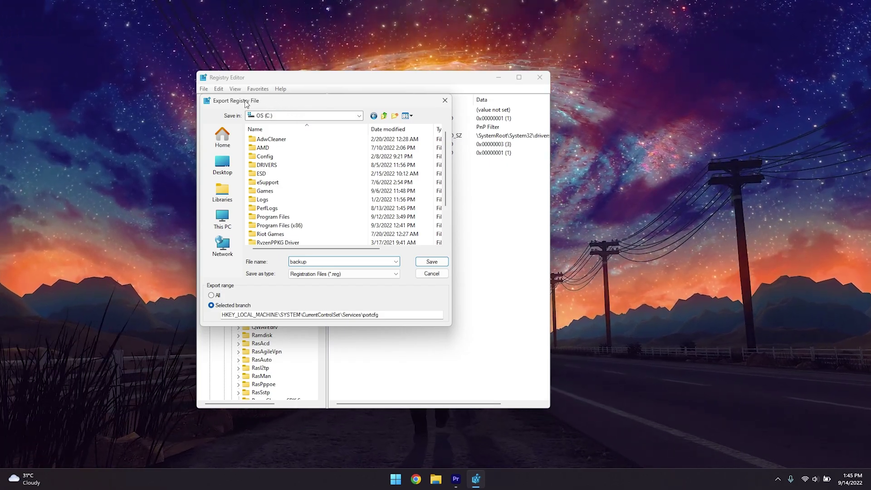
{"action": "left_click", "coordinate": [444, 262]}
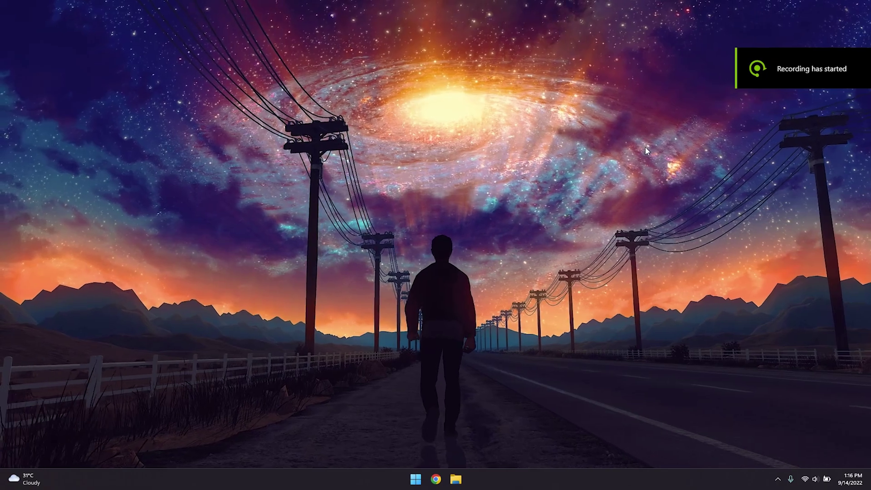
- Open the Local Group Policy Editor by running gpedit.msc
{"action": "key", "text": "super+r"}
{"action": "left_click_drag", "start_coordinate": [48, 380], "coordinate": [388, 180]}
{"action": "type", "text": "gpedit"}
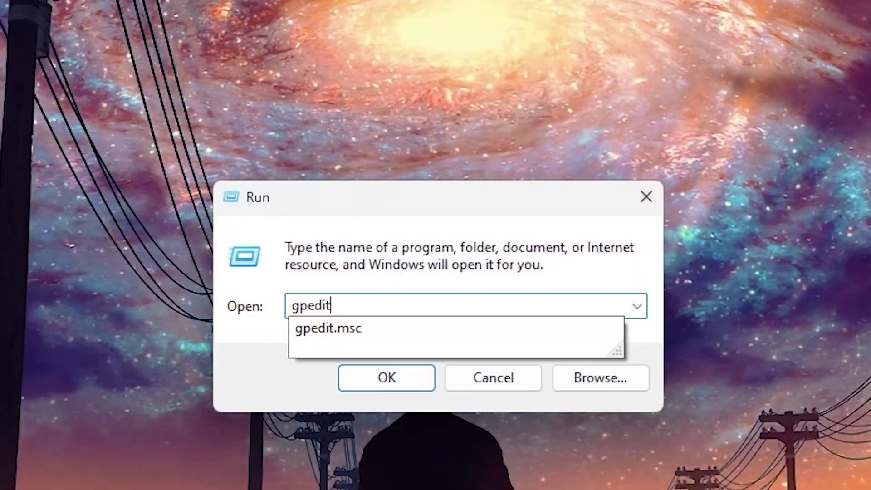
{"action": "type", "text": ".msc"}
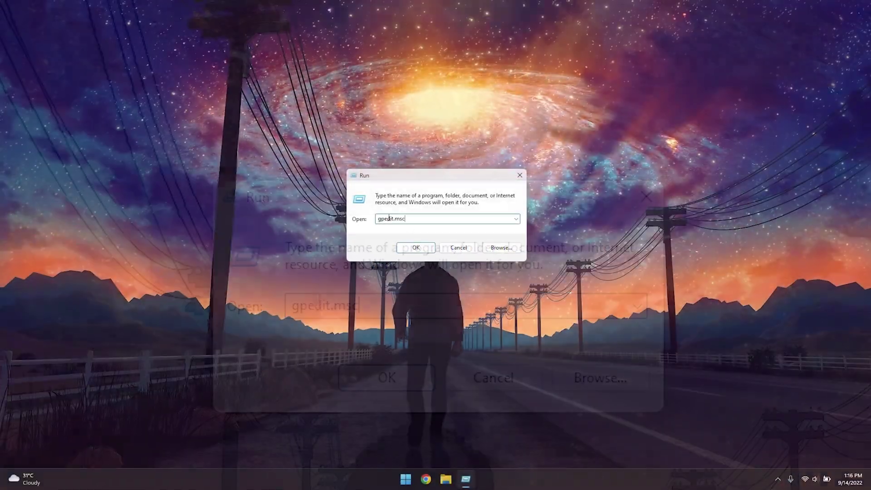
{"action": "left_click", "coordinate": [411, 245]}
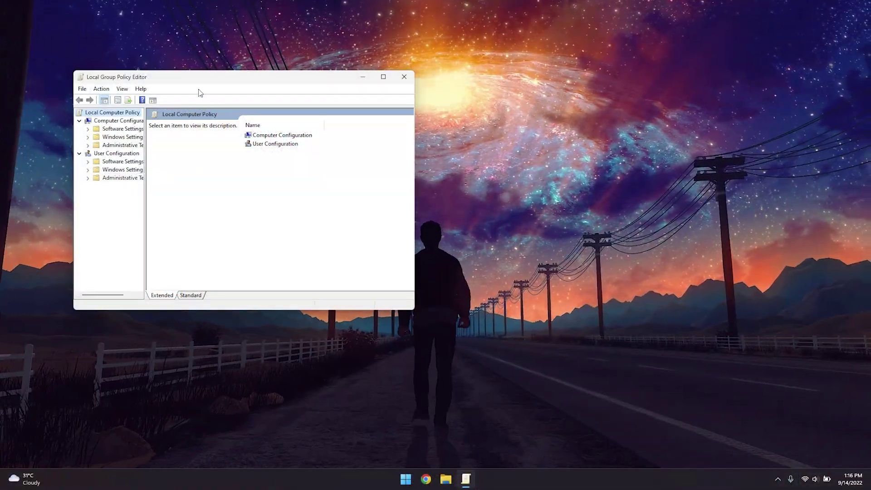
{"action": "left_click_drag", "start_coordinate": [165, 79], "coordinate": [196, 78]}
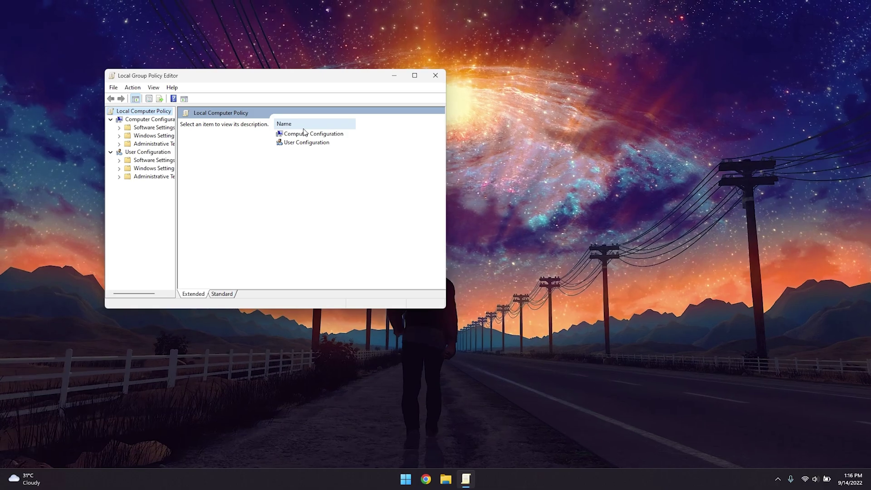
- Go to the QoS Packet Scheduler policies under Computer Configuration, Administrative Templates, Network
{"action": "left_click", "coordinate": [304, 132]}
{"action": "double_click", "coordinate": [296, 131]}
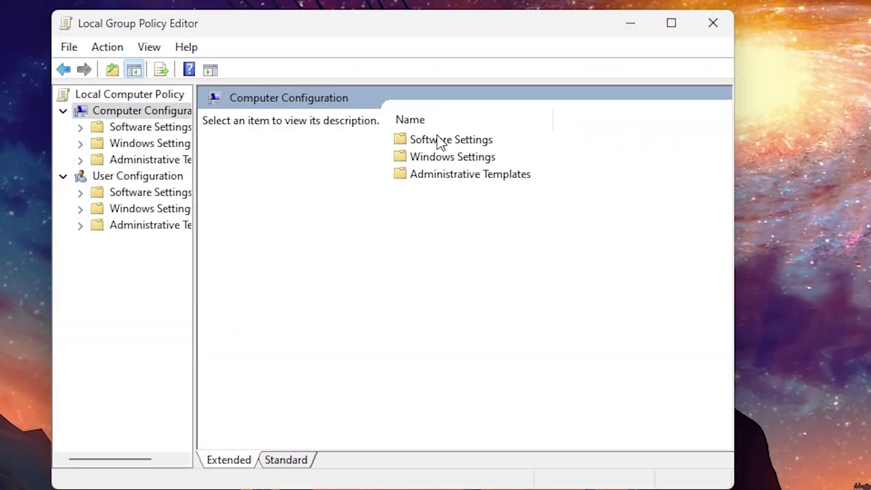
{"action": "double_click", "coordinate": [476, 175]}
{"action": "double_click", "coordinate": [415, 173]}
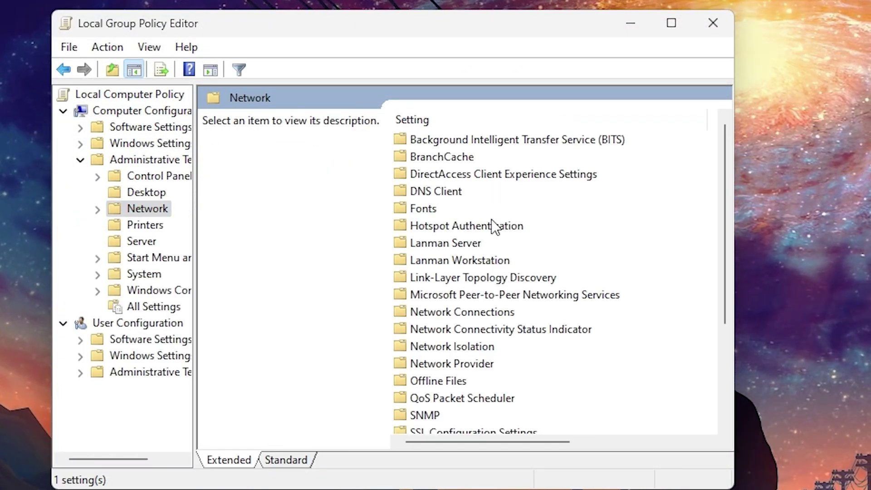
{"action": "scroll", "coordinate": [493, 225], "scroll_direction": "down", "scroll_amount": 3}
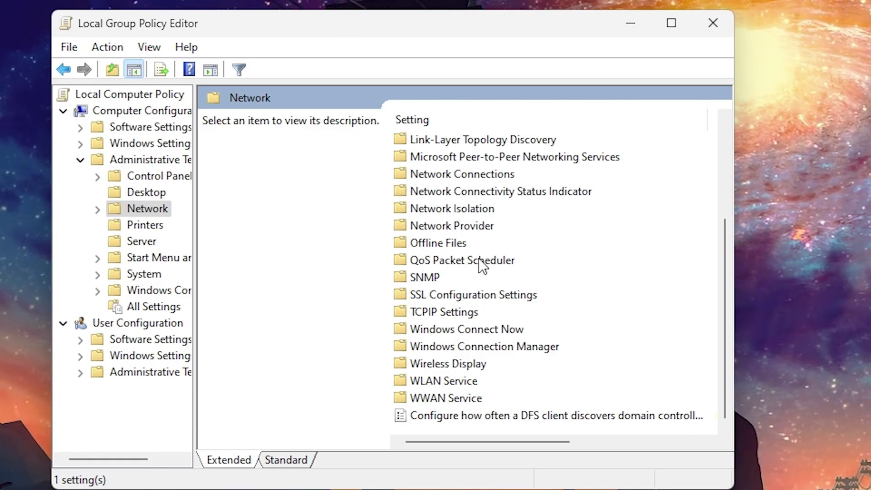
{"action": "double_click", "coordinate": [473, 260]}
- Enable the Limit reservable bandwidth policy with a bandwidth limit of 0% and apply it
{"action": "left_click", "coordinate": [481, 207]}
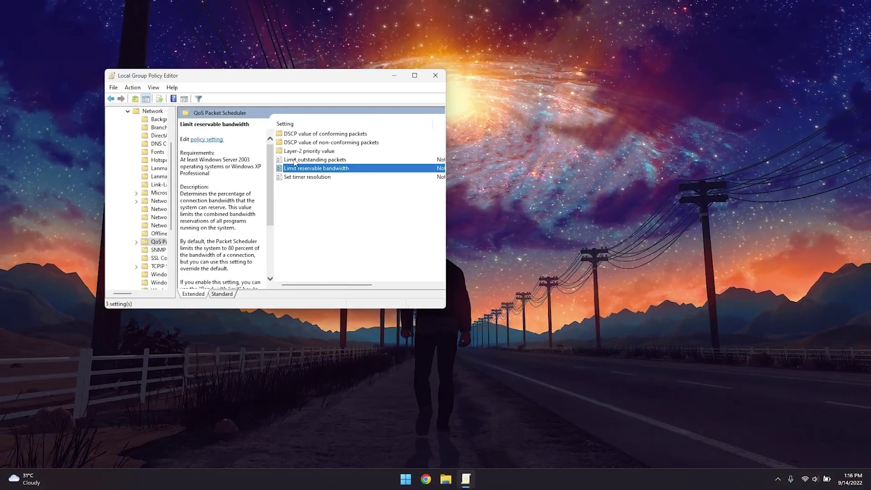
{"action": "double_click", "coordinate": [319, 168]}
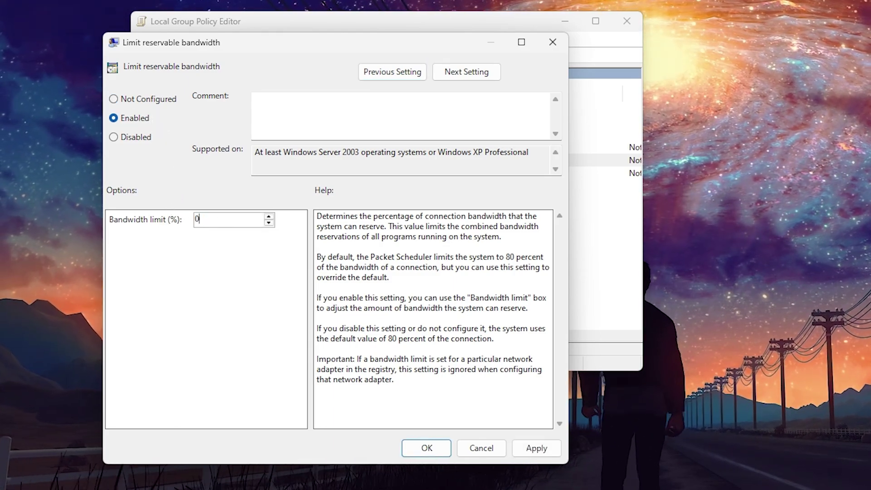
{"action": "left_click", "coordinate": [536, 448]}
{"action": "left_click", "coordinate": [427, 448]}
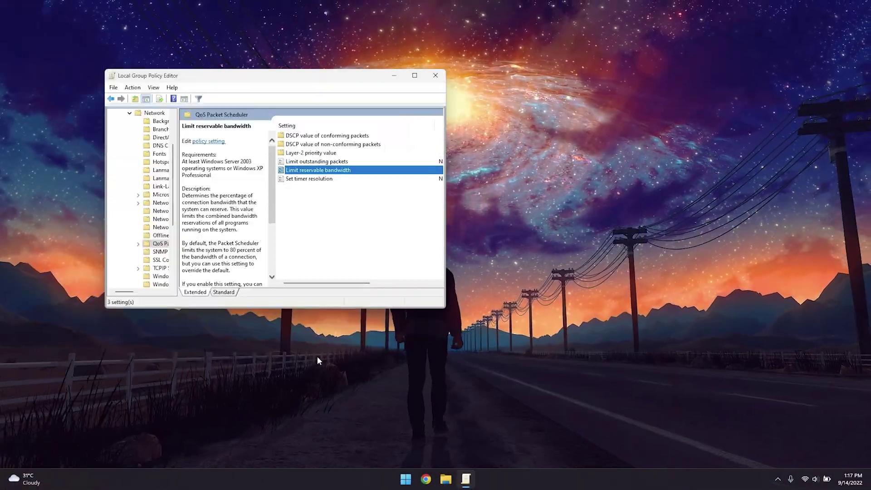
{"action": "left_click", "coordinate": [328, 261]}
{"action": "left_click", "coordinate": [317, 162]}
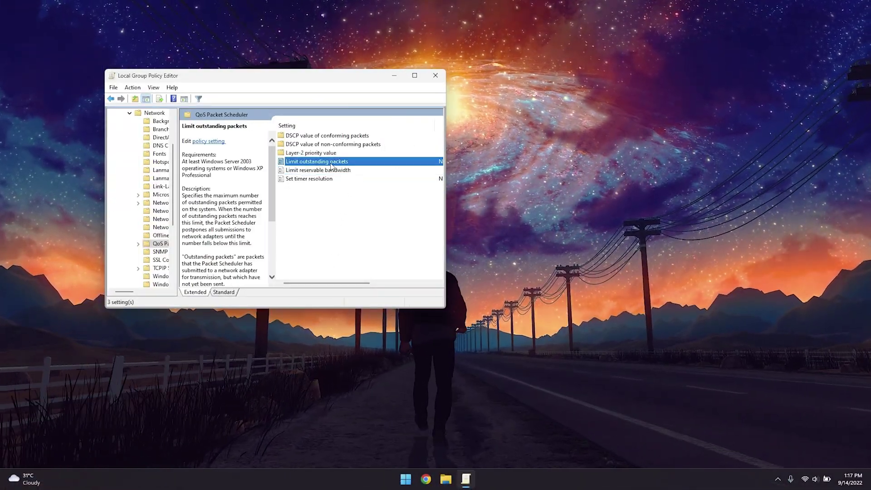
{"action": "double_click", "coordinate": [316, 162]}
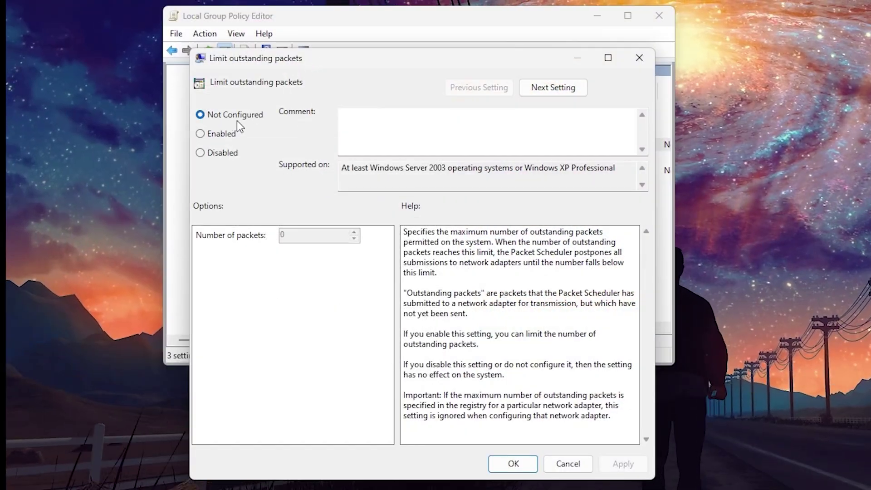
{"action": "left_click", "coordinate": [225, 134]}
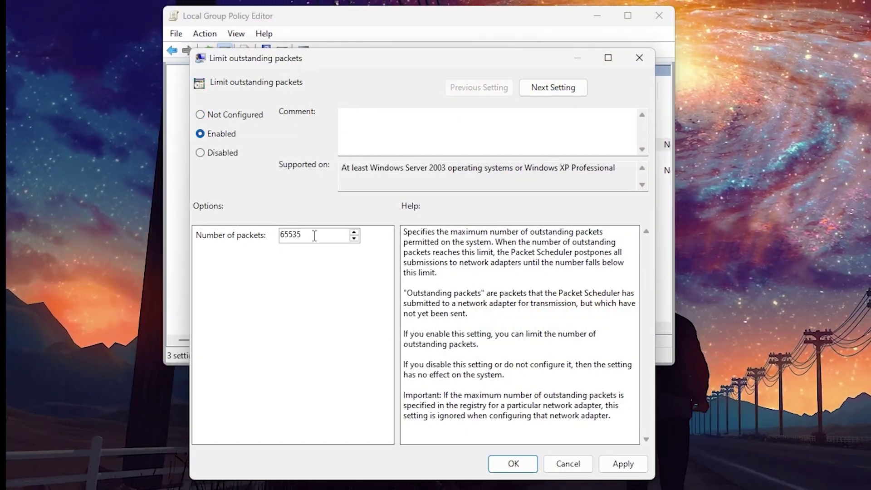
{"action": "left_click_drag", "start_coordinate": [317, 235], "coordinate": [278, 235]}
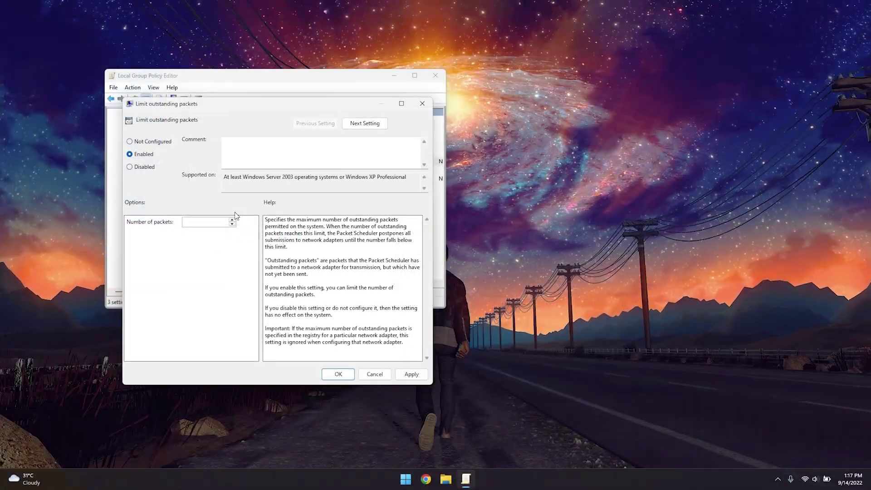
{"action": "type", "text": "400"}
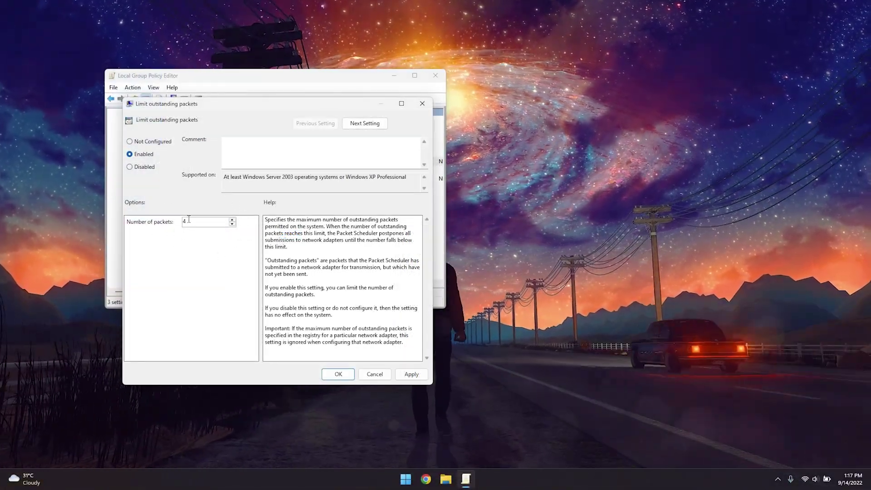
{"action": "type", "text": "0000000"}
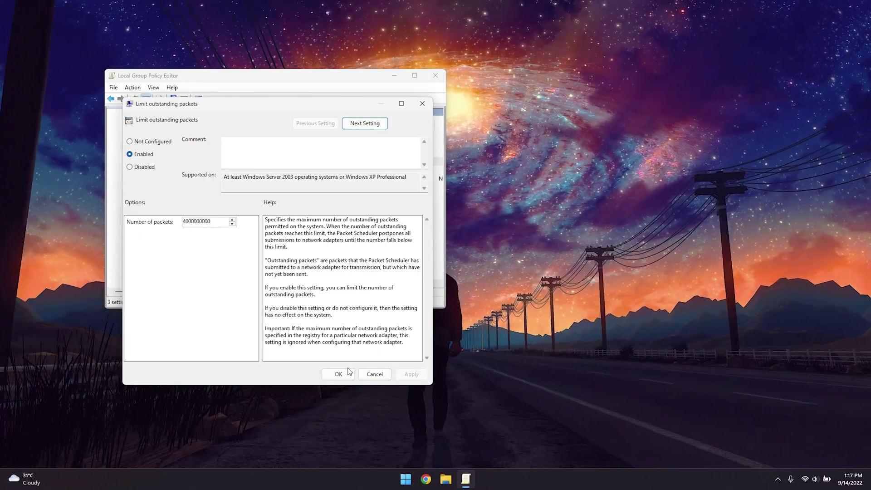
{"action": "left_click", "coordinate": [341, 374]}
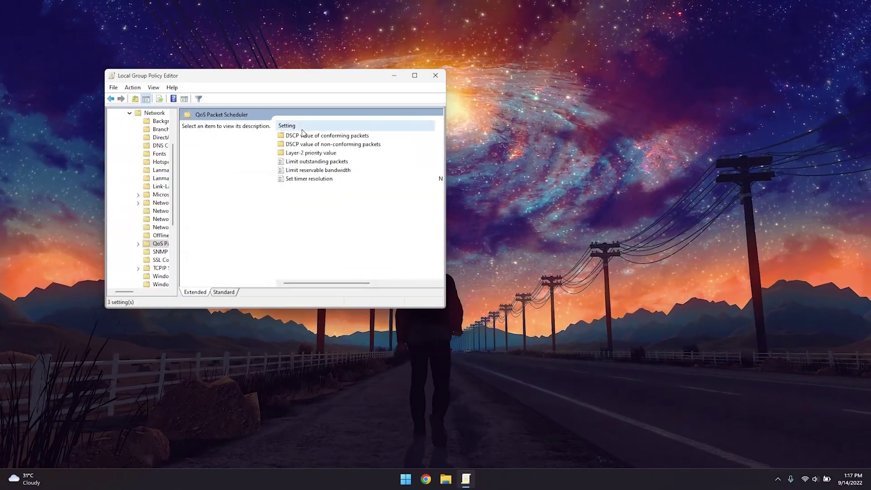
{"action": "left_click", "coordinate": [435, 76]}
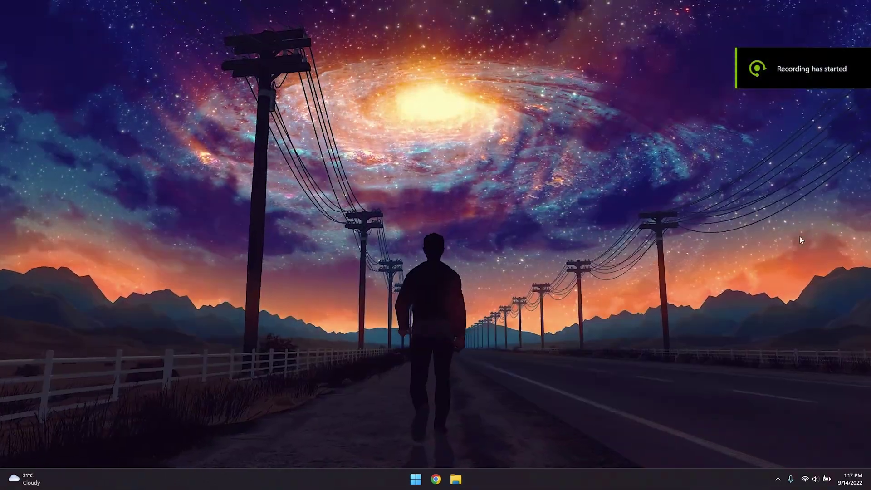
- Open Windows Update's advanced options in Settings and check whether Delivery Optimization allows downloads from other PCs
{"action": "key", "text": "super"}
{"action": "left_click", "coordinate": [491, 220]}
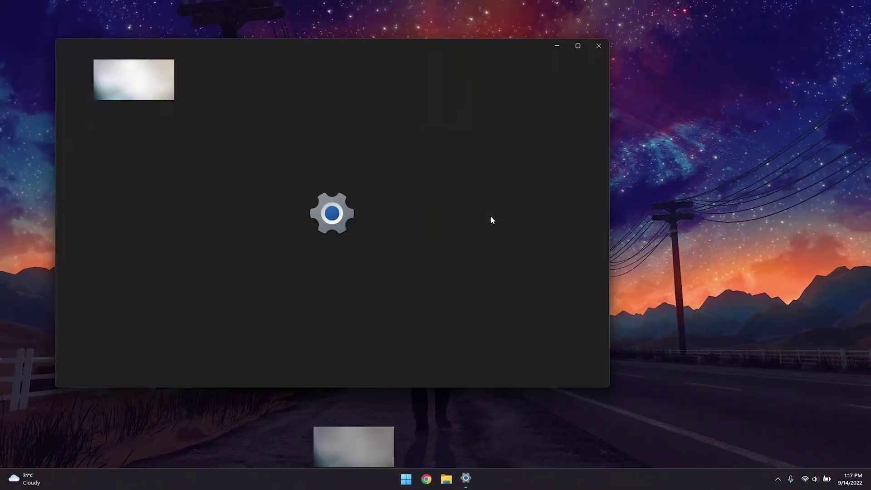
{"action": "left_click", "coordinate": [169, 320]}
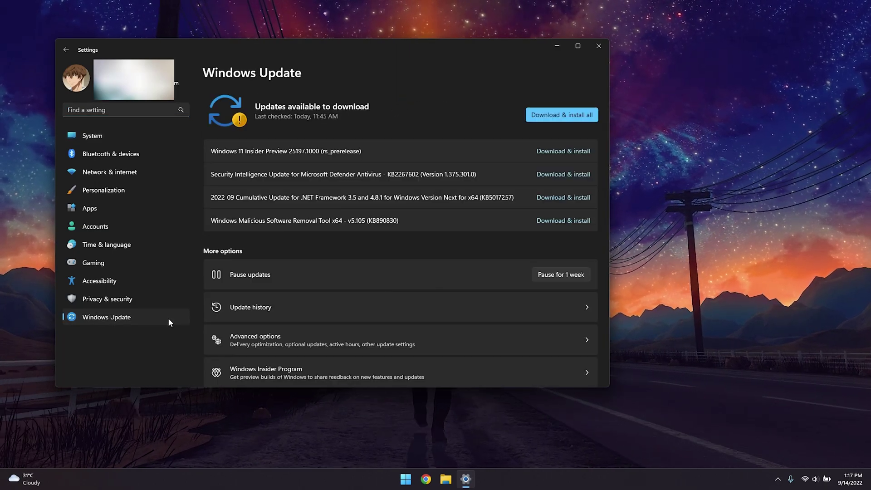
{"action": "scroll", "coordinate": [349, 290], "scroll_direction": "down", "scroll_amount": 2}
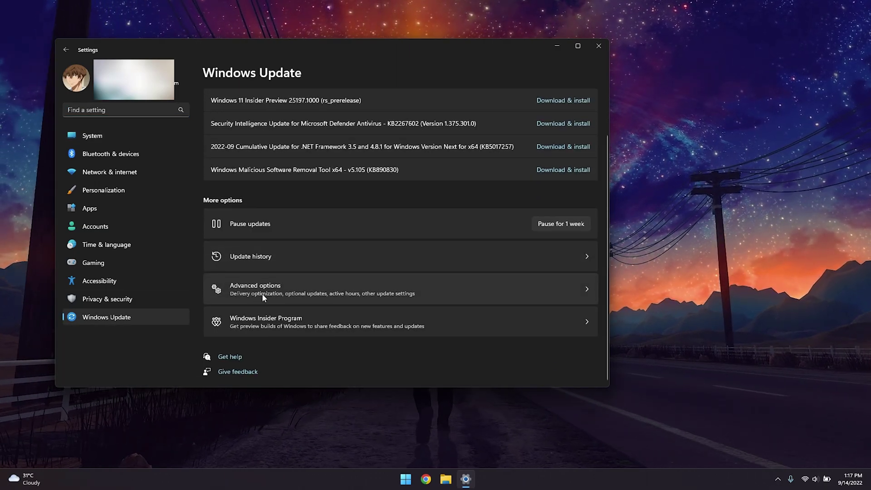
{"action": "left_click", "coordinate": [276, 294]}
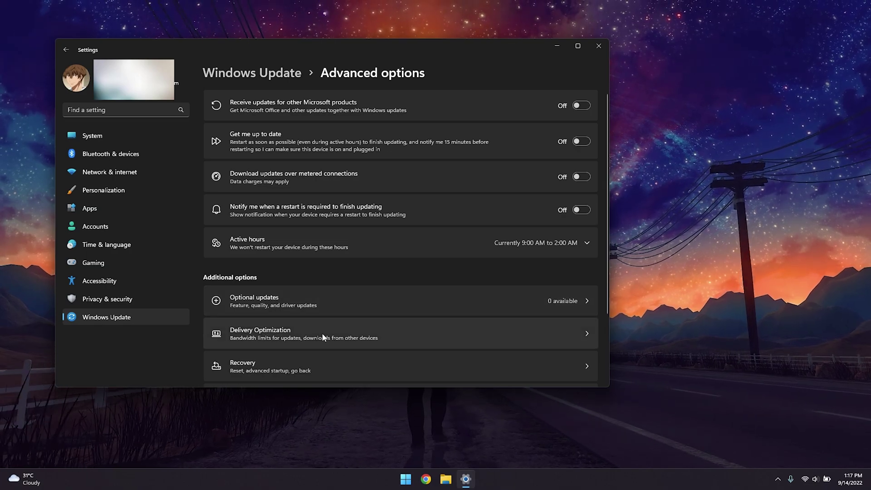
{"action": "left_click", "coordinate": [341, 339]}
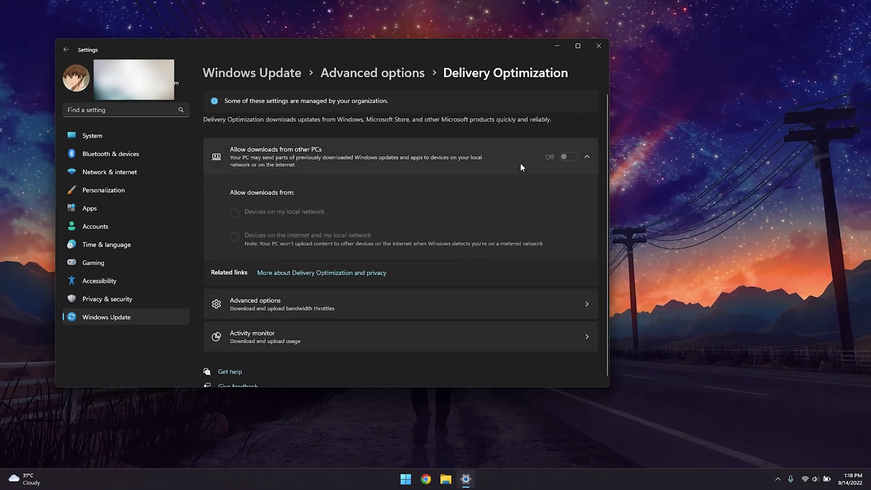
- Open the properties of the connected Wi-Fi network in the Network & internet settings
{"action": "left_click", "coordinate": [127, 175]}
{"action": "left_click", "coordinate": [229, 181]}
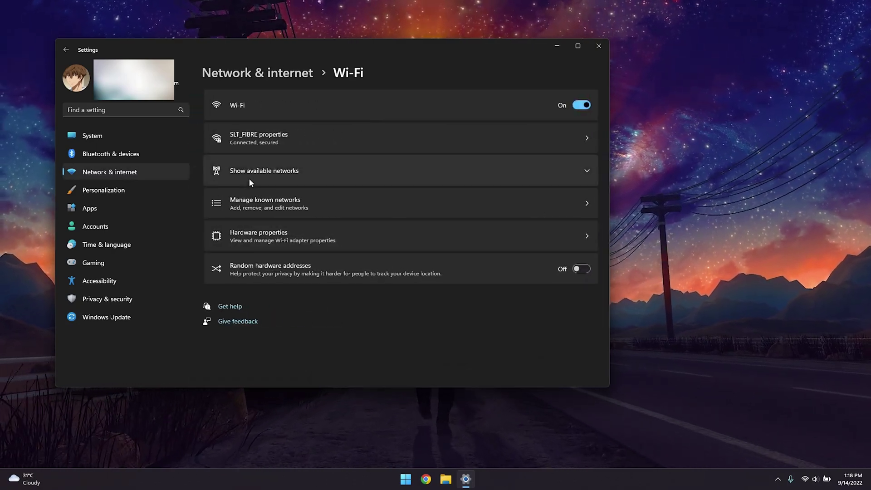
{"action": "left_click", "coordinate": [268, 84]}
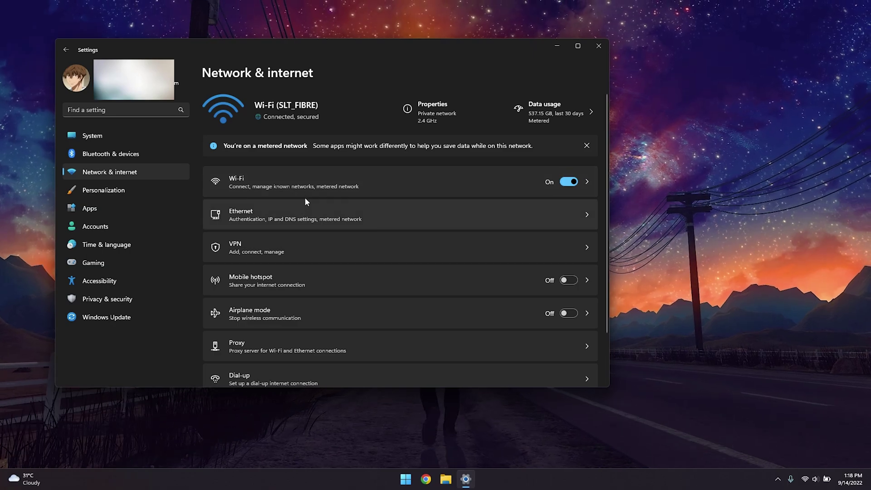
{"action": "left_click", "coordinate": [386, 183]}
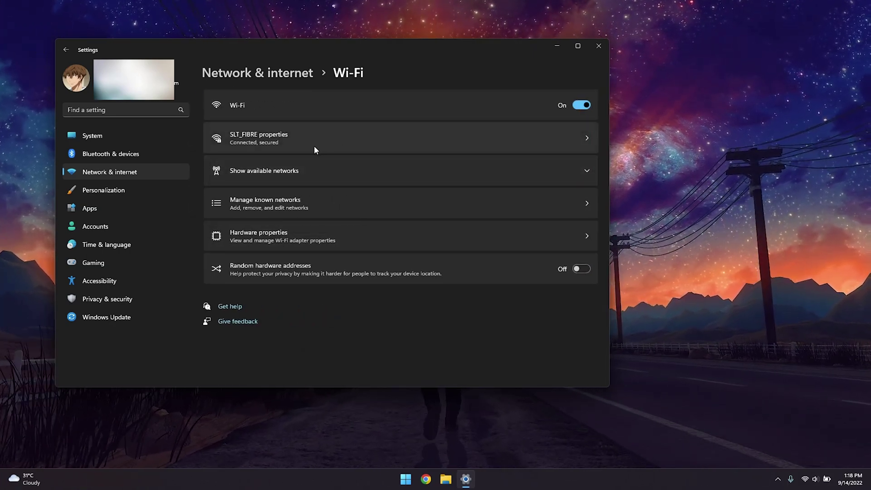
{"action": "left_click", "coordinate": [398, 145]}
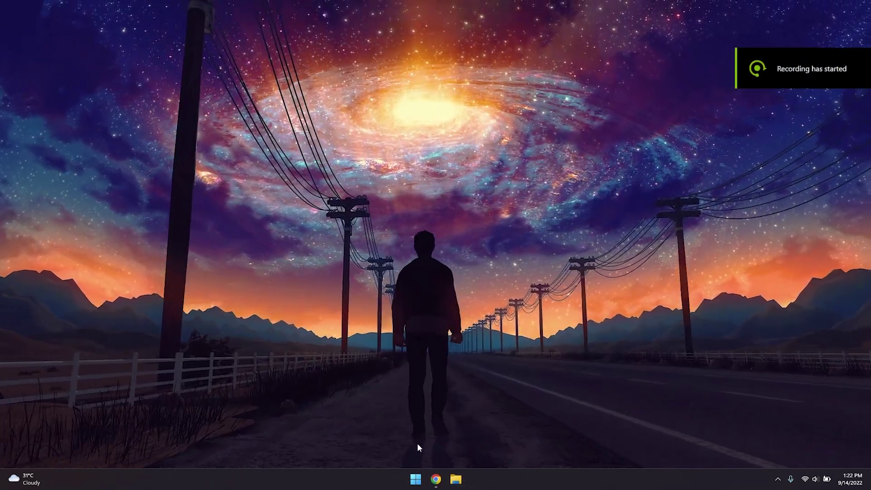
- Open the network adapter list from the Network and Sharing Center in Control Panel
{"action": "key", "text": "super"}
{"action": "type", "text": "control panel"}
{"action": "key", "text": "Return"}
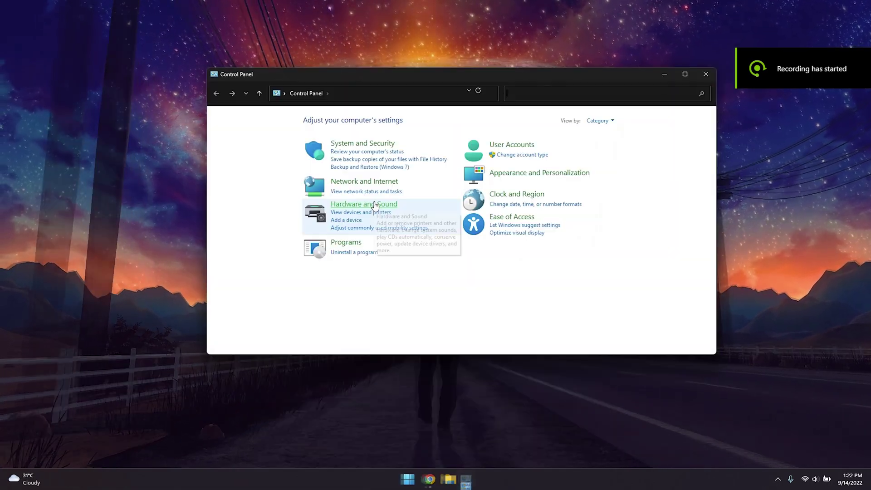
{"action": "left_click", "coordinate": [372, 184]}
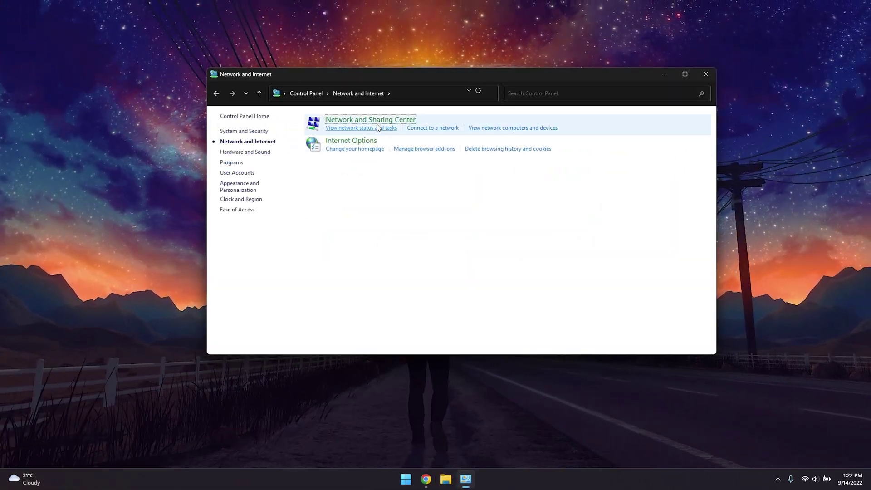
{"action": "left_click", "coordinate": [395, 120]}
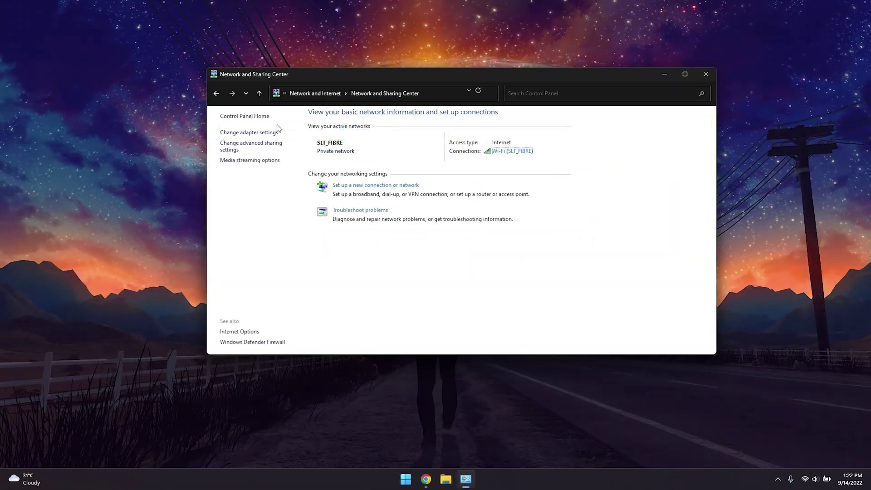
{"action": "left_click", "coordinate": [249, 132]}
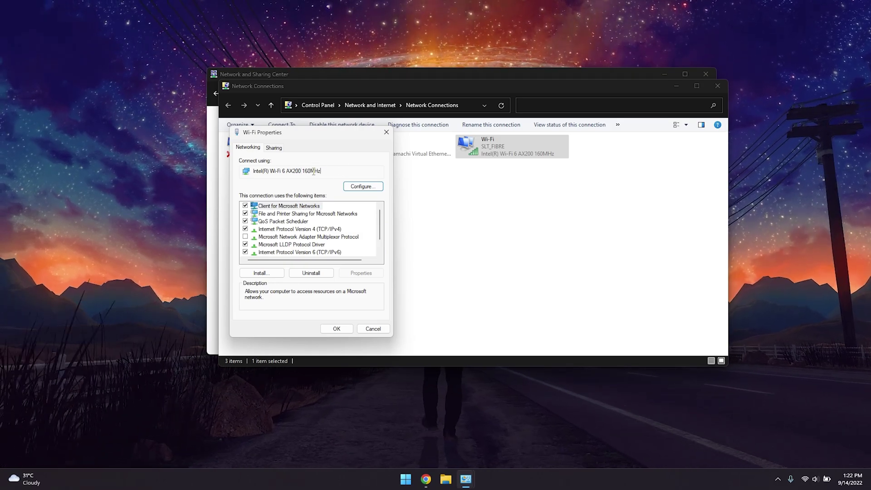
- Open the advanced driver properties of the Intel Wi-Fi 6 AX200 adapter from the Wi-Fi connection's properties
{"action": "left_click", "coordinate": [291, 202]}
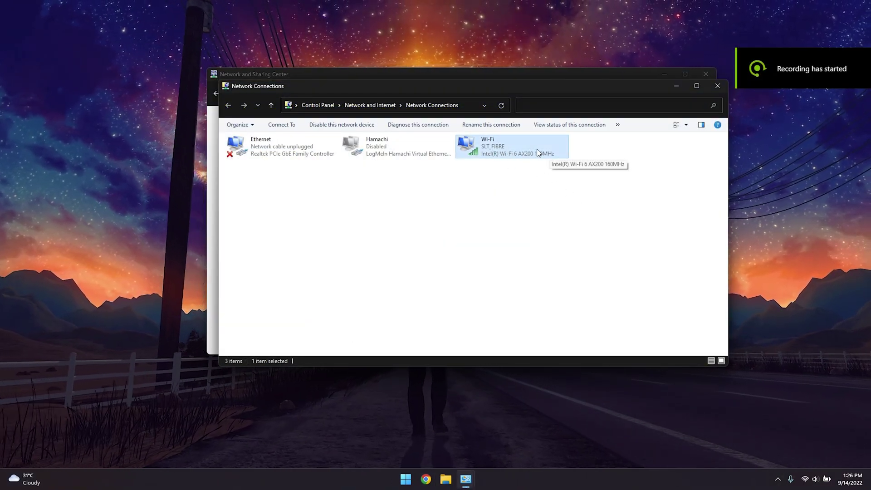
{"action": "right_click", "coordinate": [537, 152]}
{"action": "left_click", "coordinate": [564, 245]}
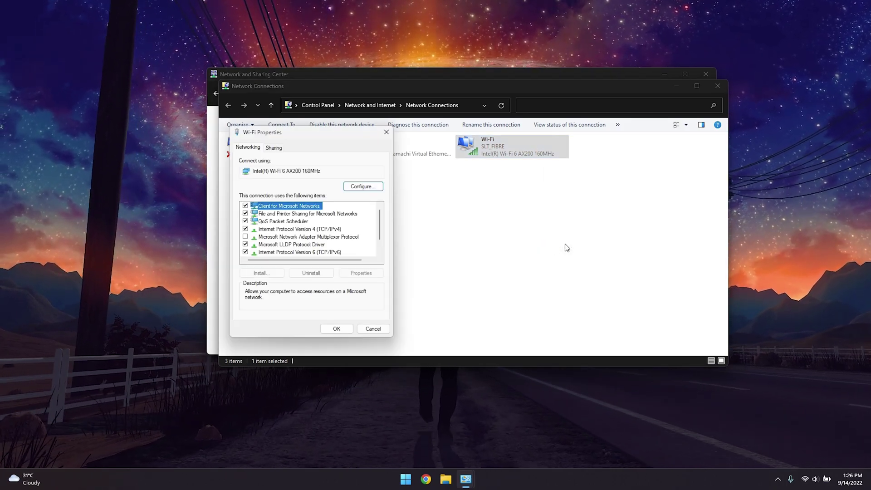
{"action": "left_click", "coordinate": [353, 187]}
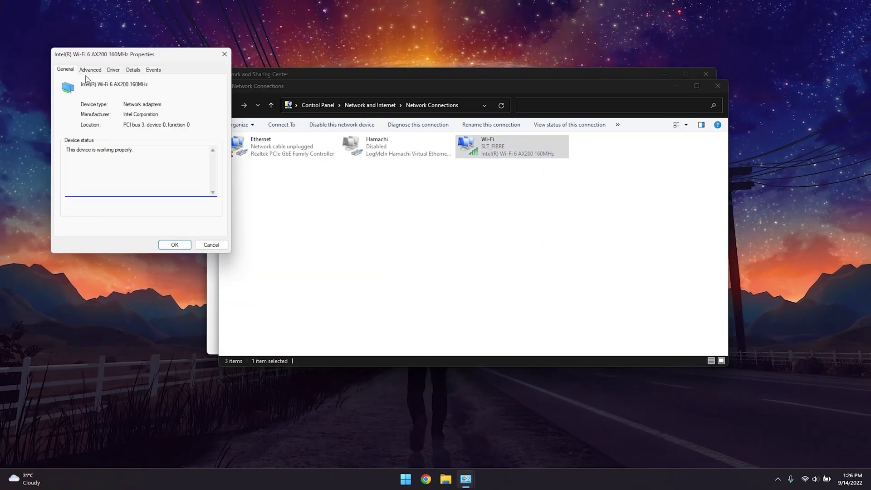
{"action": "left_click", "coordinate": [91, 70]}
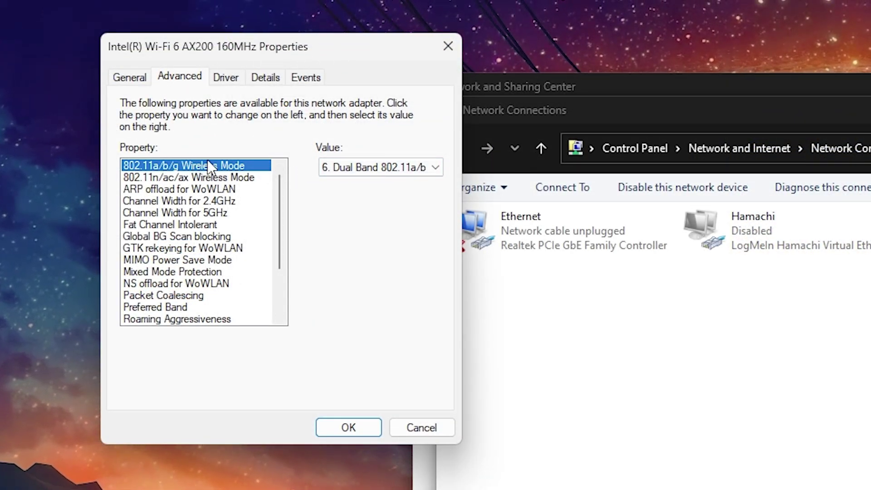
- Set the adapter's 802.11a/b/g Wireless Mode to option 6, Dual Band, and its 802.11n/ac/ax Wireless Mode to 802.11ax
{"action": "left_click", "coordinate": [363, 170]}
{"action": "left_click", "coordinate": [349, 243]}
{"action": "left_click", "coordinate": [210, 180]}
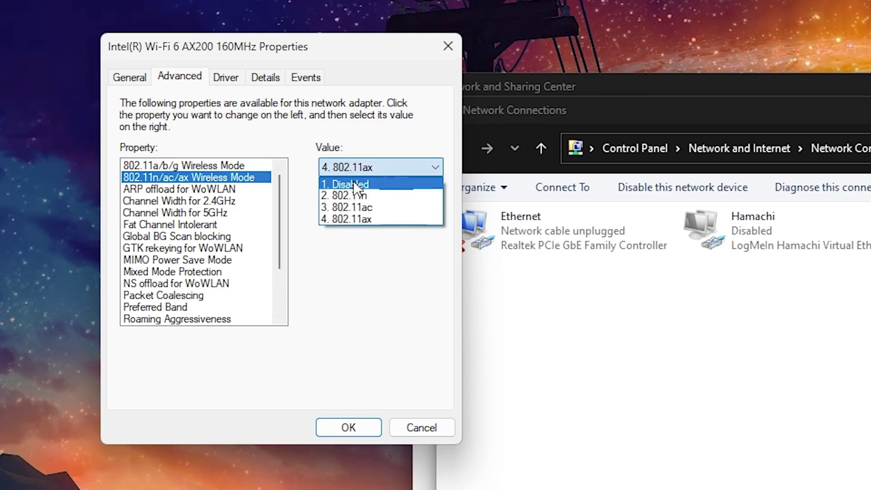
{"action": "left_click", "coordinate": [352, 219]}
- Set the adapter's Preferred Band to Prefer 5GHz band and Roaming Aggressiveness to Lowest
{"action": "left_click_drag", "start_coordinate": [282, 210], "coordinate": [280, 235]}
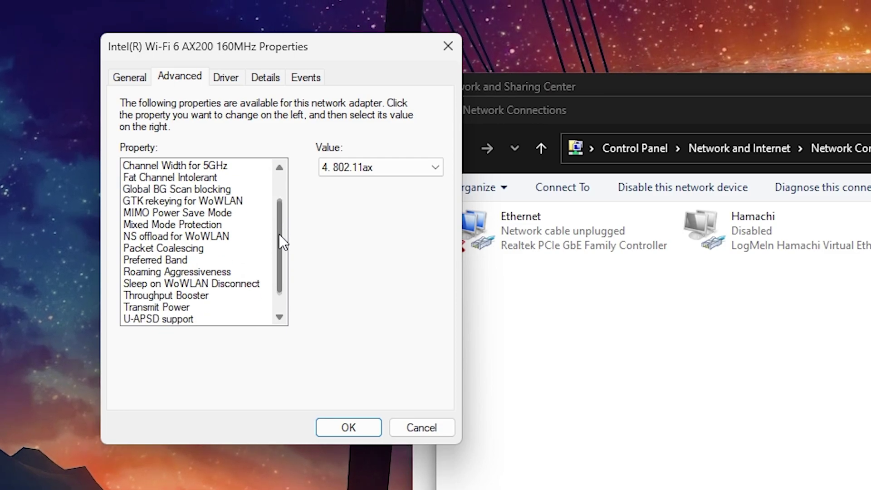
{"action": "left_click", "coordinate": [184, 259]}
{"action": "left_click", "coordinate": [381, 168]}
{"action": "left_click", "coordinate": [330, 206]}
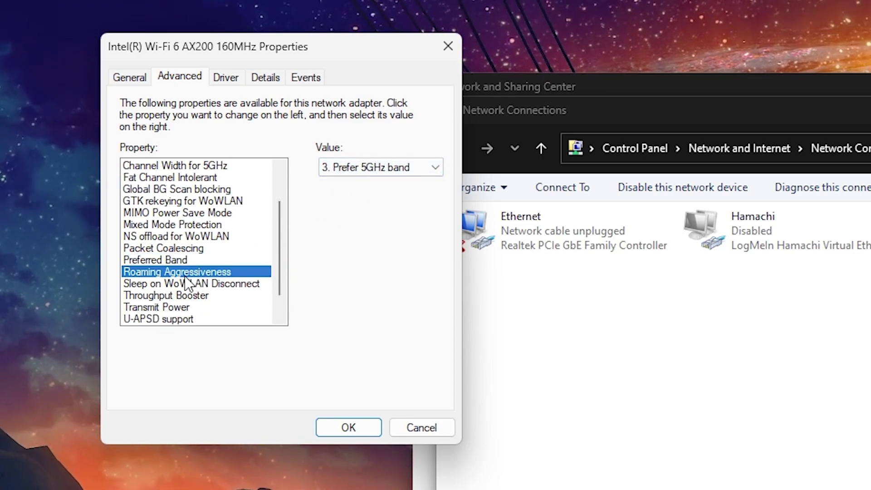
{"action": "left_click", "coordinate": [345, 181]}
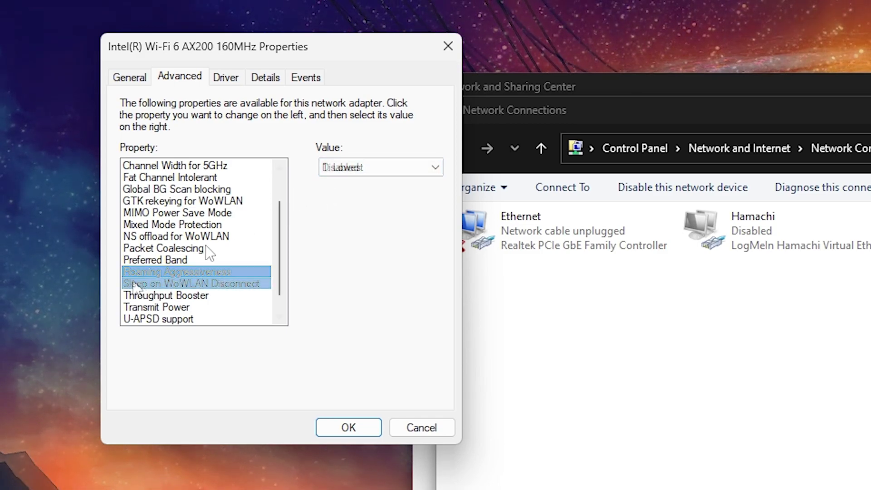
- Set Sleep on WoWLAN Disconnect to Disabled and Throughput Booster to Enabled for the Wi-Fi adapter
{"action": "left_click", "coordinate": [189, 280]}
{"action": "left_click", "coordinate": [321, 171]}
{"action": "left_click", "coordinate": [328, 183]}
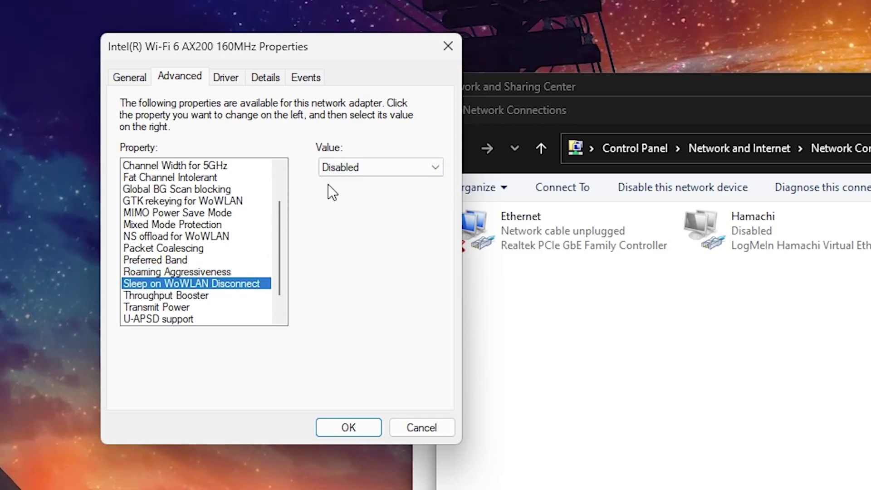
{"action": "left_click", "coordinate": [161, 295]}
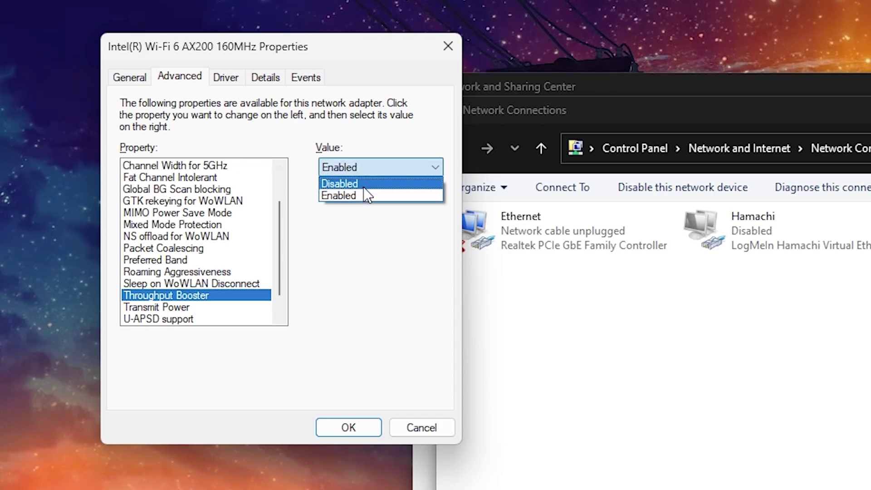
{"action": "left_click", "coordinate": [363, 193]}
- Set Transmit Power to Highest and U-APSD support to Enabled, confirm the adapter properties and close Network Connections
{"action": "left_click", "coordinate": [201, 303]}
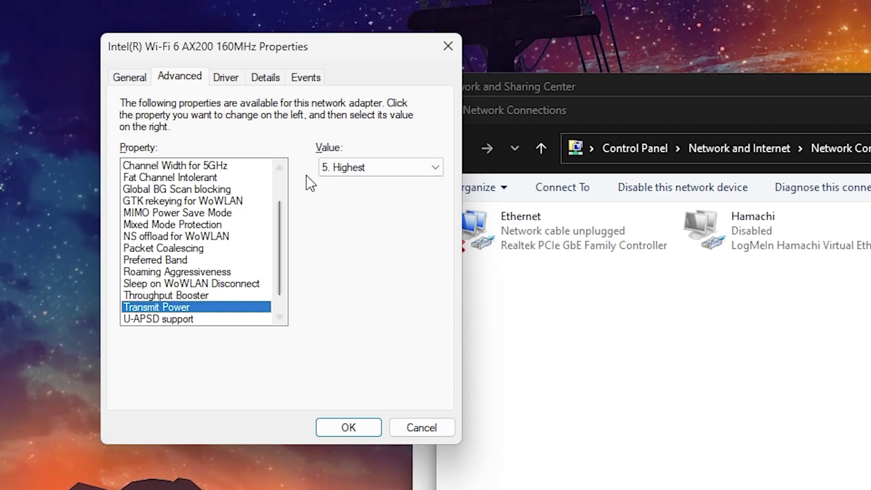
{"action": "left_click", "coordinate": [322, 171]}
{"action": "left_click", "coordinate": [330, 232]}
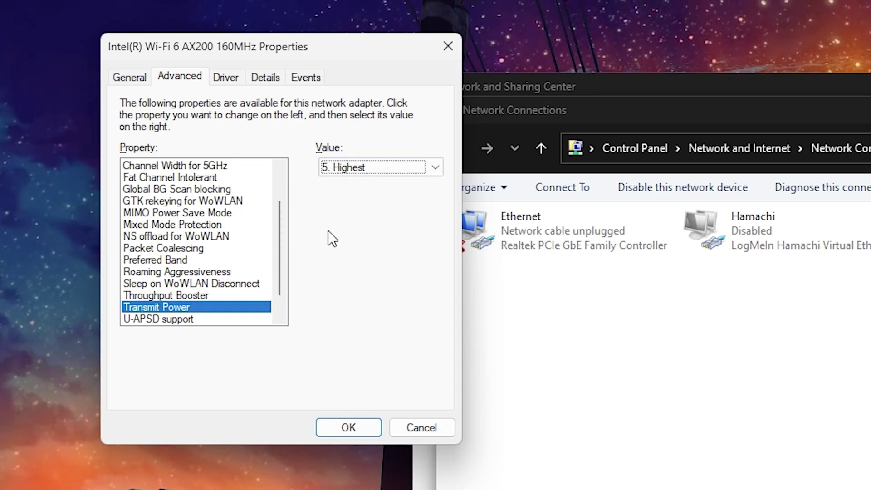
{"action": "left_click", "coordinate": [140, 320]}
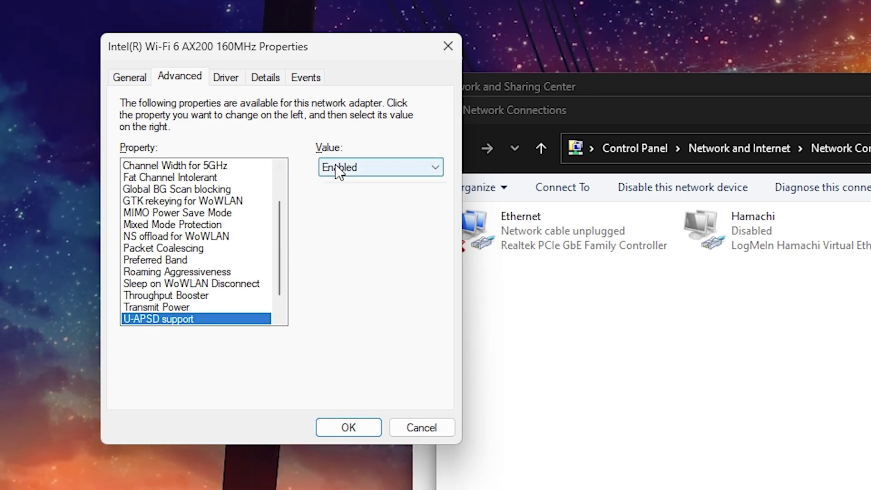
{"action": "left_click", "coordinate": [336, 195]}
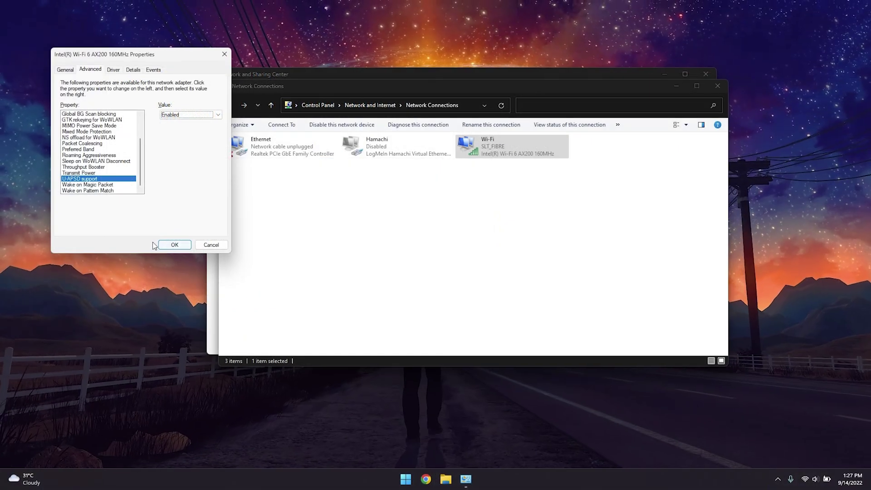
{"action": "left_click", "coordinate": [174, 245]}
{"action": "left_click", "coordinate": [717, 86]}
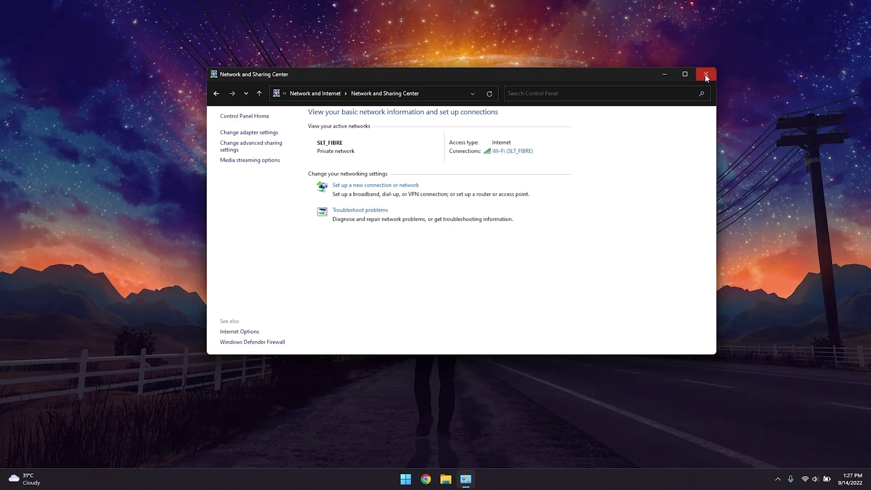
- Open the advanced power settings of the Balanced plan from the Power Options in Control Panel
{"action": "left_click", "coordinate": [296, 94]}
{"action": "left_click", "coordinate": [298, 94]}
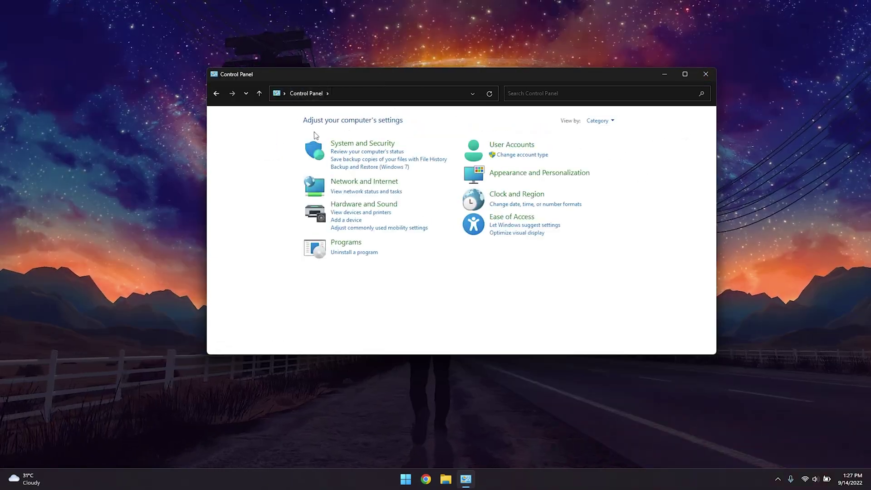
{"action": "left_click", "coordinate": [393, 205]}
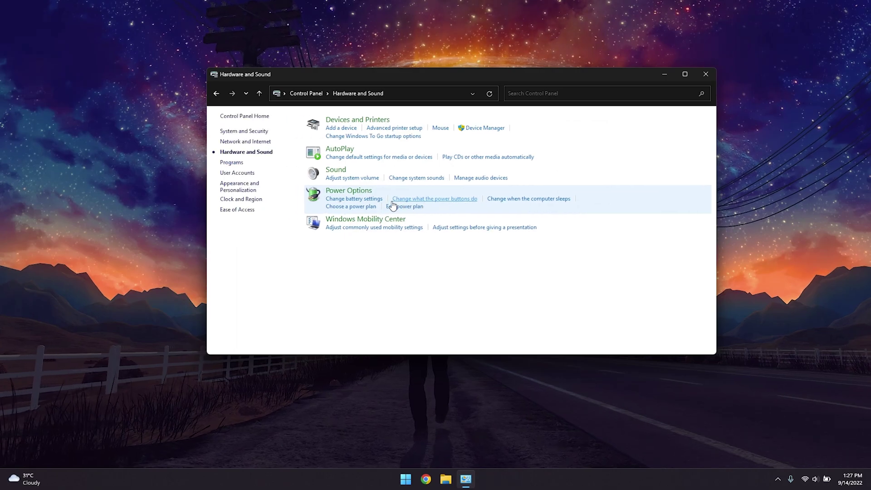
{"action": "left_click", "coordinate": [359, 193]}
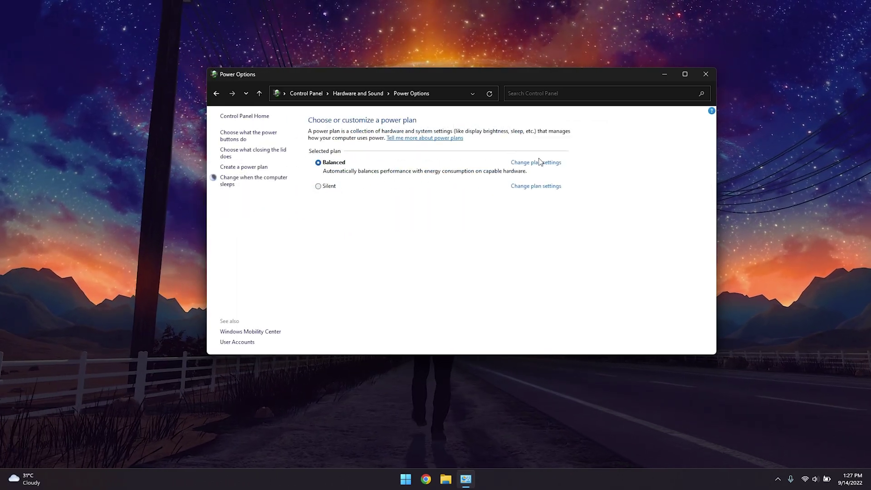
{"action": "left_click", "coordinate": [543, 163]}
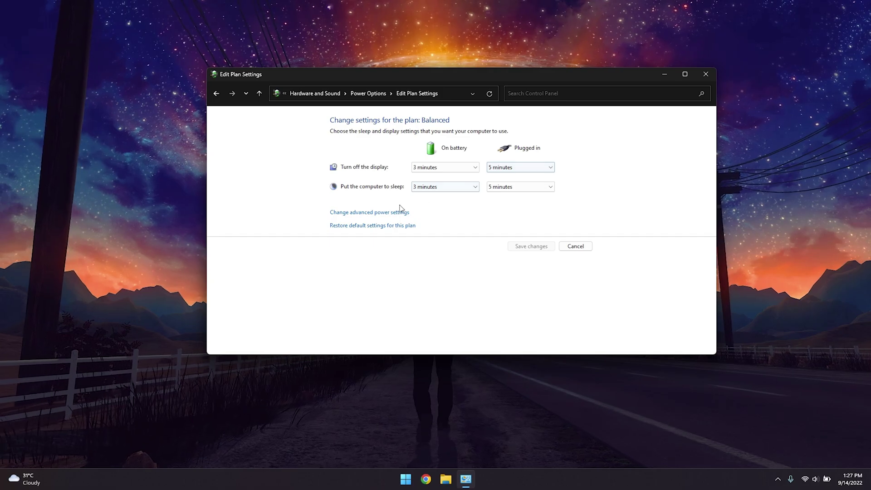
{"action": "left_click", "coordinate": [383, 213]}
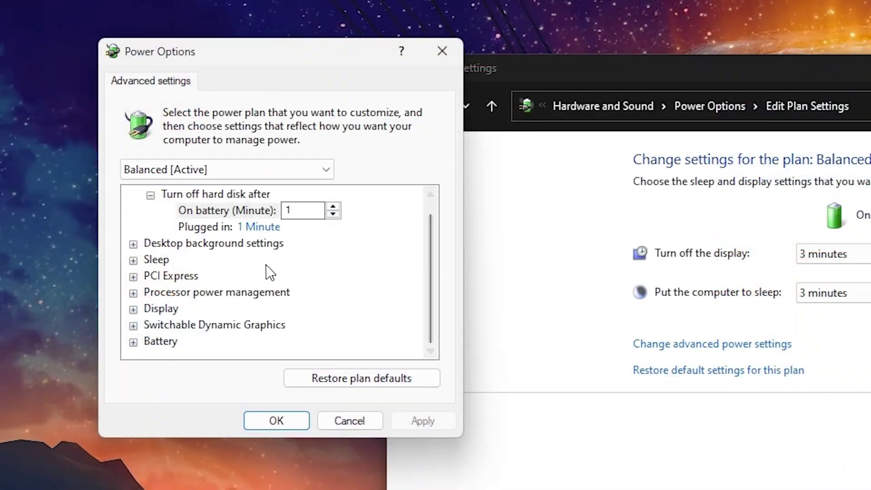
- Set PCI Express Link State Power Management to Off when running on battery
{"action": "left_click", "coordinate": [98, 178]}
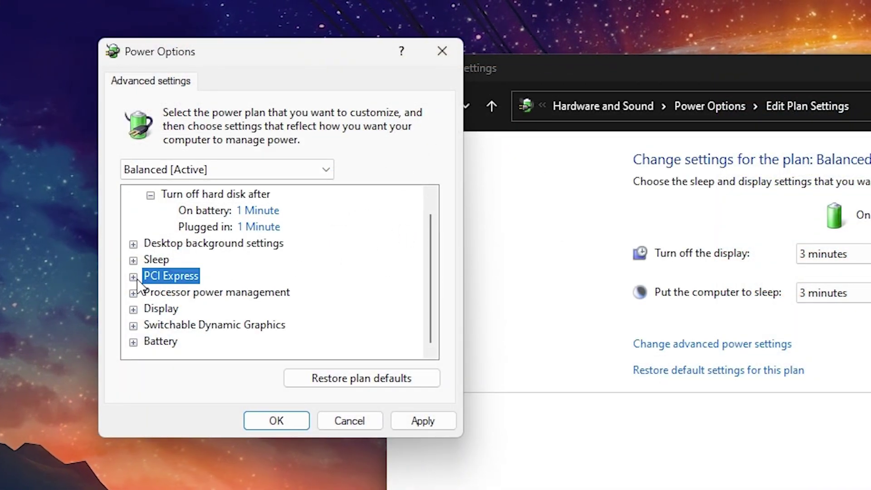
{"action": "left_click", "coordinate": [162, 292]}
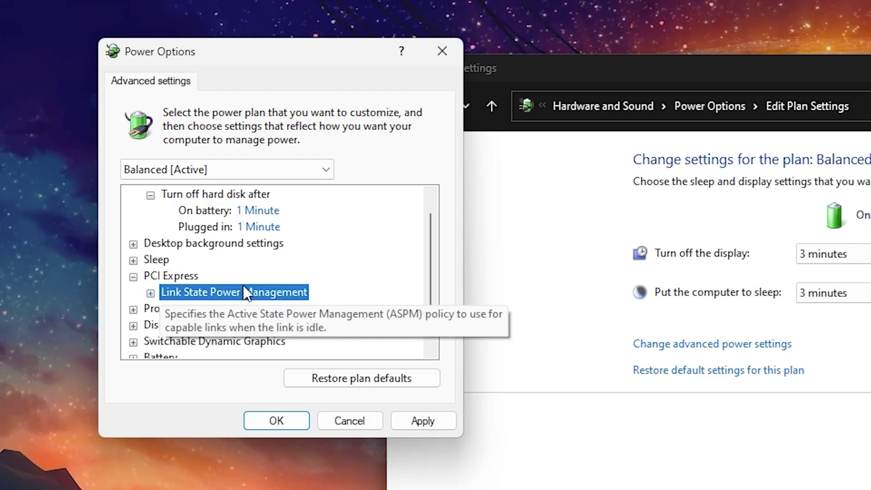
{"action": "left_click", "coordinate": [150, 293]}
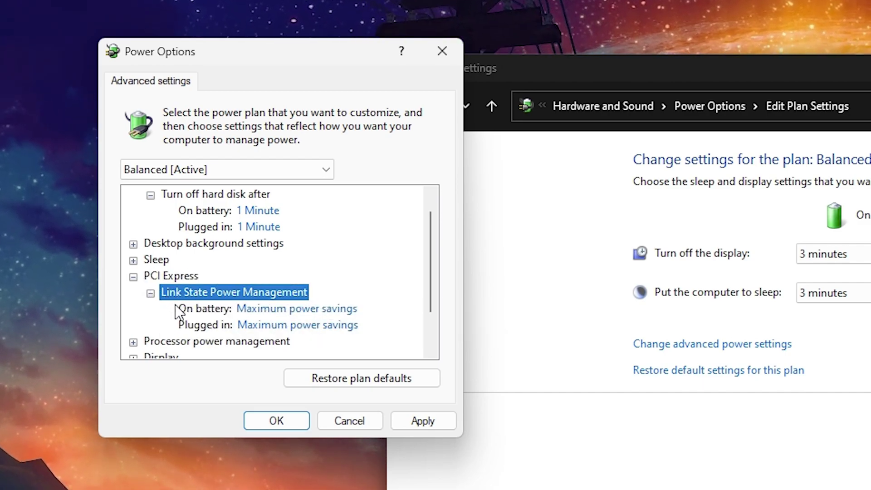
{"action": "left_click", "coordinate": [194, 309]}
{"action": "left_click_drag", "start_coordinate": [276, 63], "coordinate": [277, 50]}
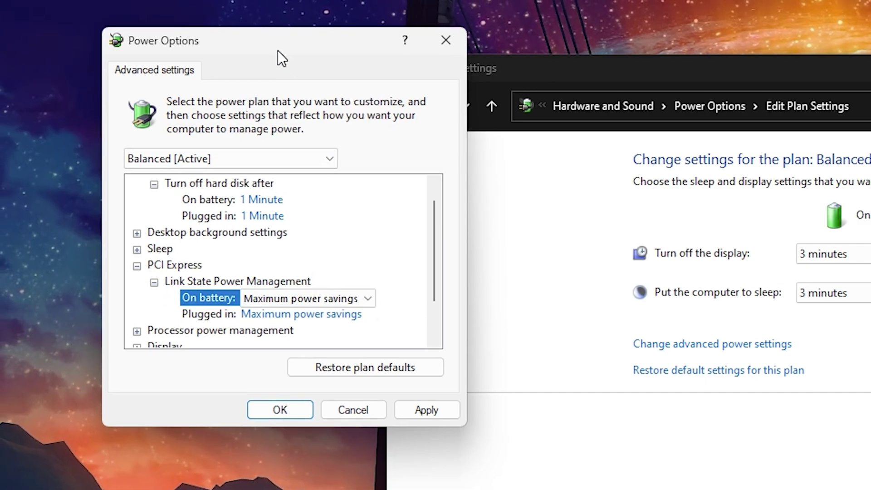
{"action": "left_click", "coordinate": [293, 296]}
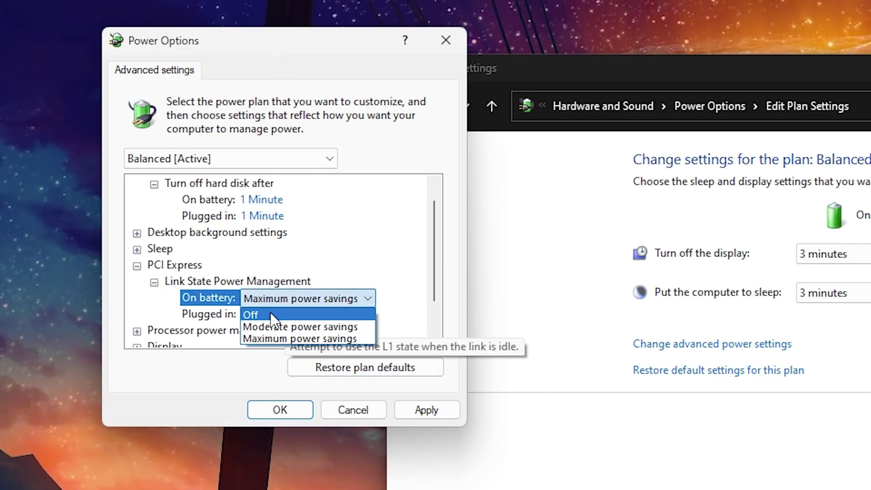
{"action": "left_click", "coordinate": [271, 314]}
- Set Link State Power Management to Off when plugged in, confirm the power options and close Control Panel
{"action": "left_click", "coordinate": [223, 314]}
{"action": "left_click", "coordinate": [254, 315]}
{"action": "left_click", "coordinate": [252, 331]}
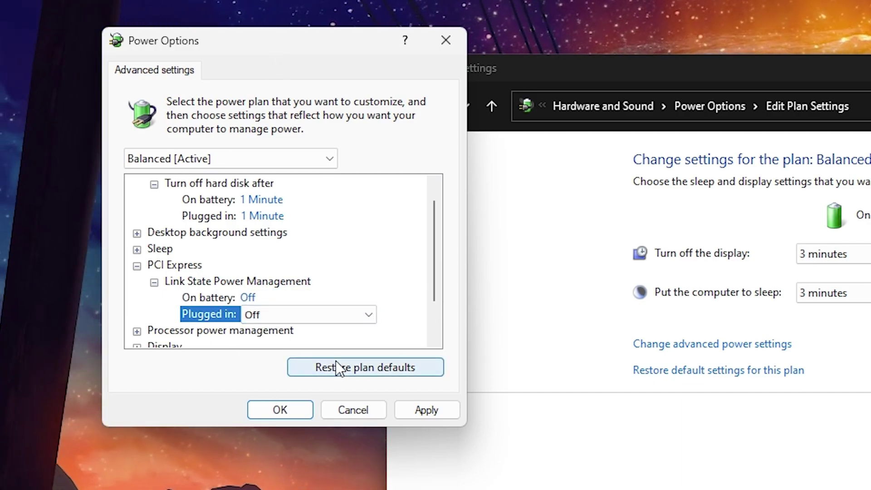
{"action": "left_click", "coordinate": [293, 411]}
{"action": "left_click", "coordinate": [704, 75]}
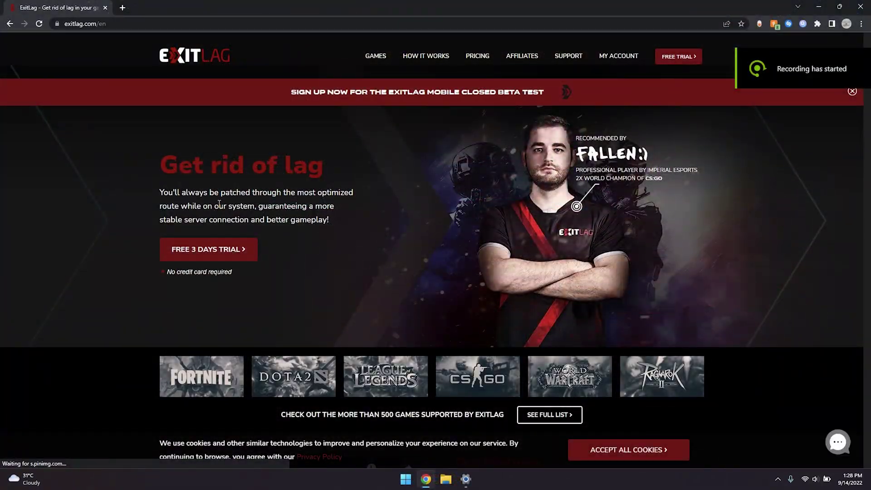
- Look through the supported games and features on the ExitLag home page
{"action": "scroll", "coordinate": [83, 190], "scroll_direction": "down", "scroll_amount": 10}
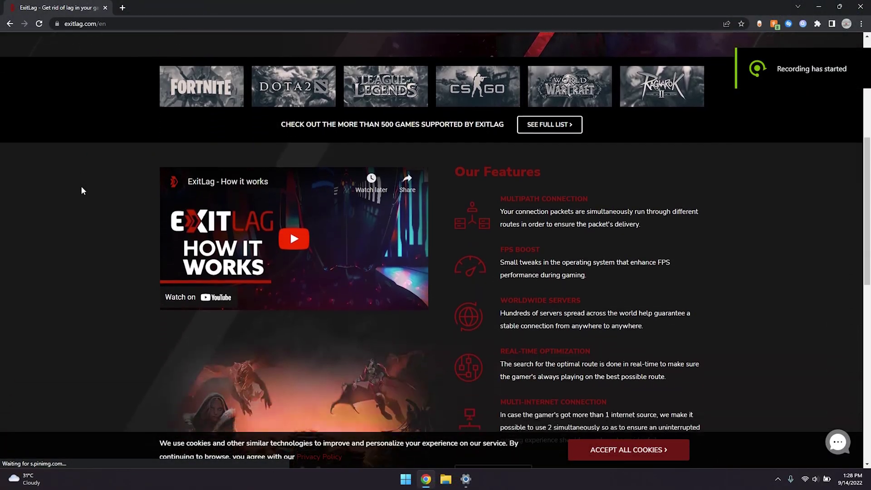
{"action": "scroll", "coordinate": [82, 190], "scroll_direction": "up", "scroll_amount": 10}
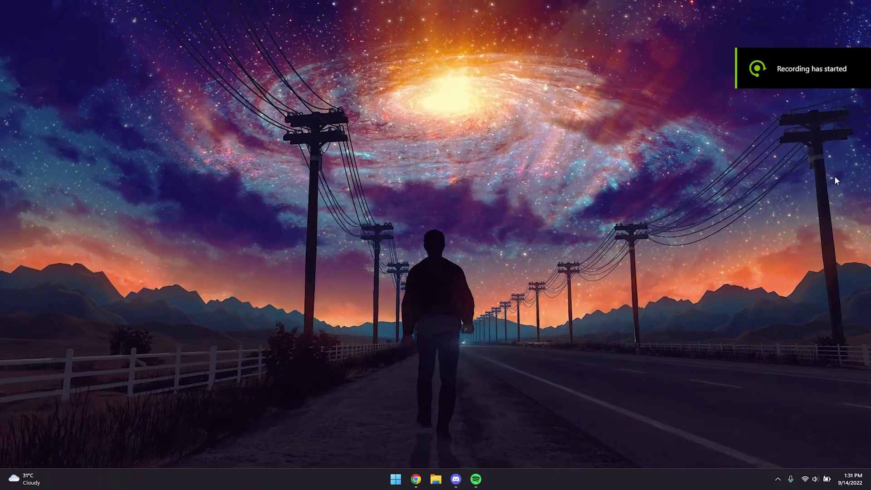
- Switch to Chrome and open the System section of its settings
{"action": "left_click", "coordinate": [416, 479]}
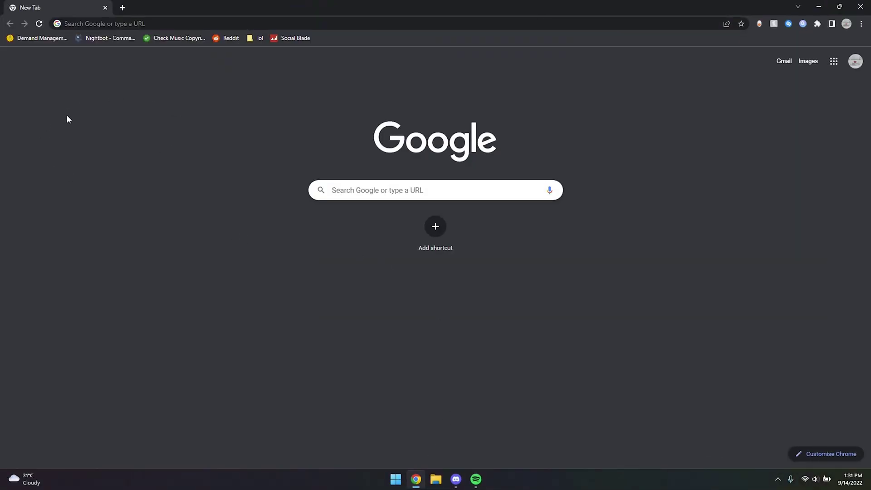
{"action": "left_click", "coordinate": [861, 24]}
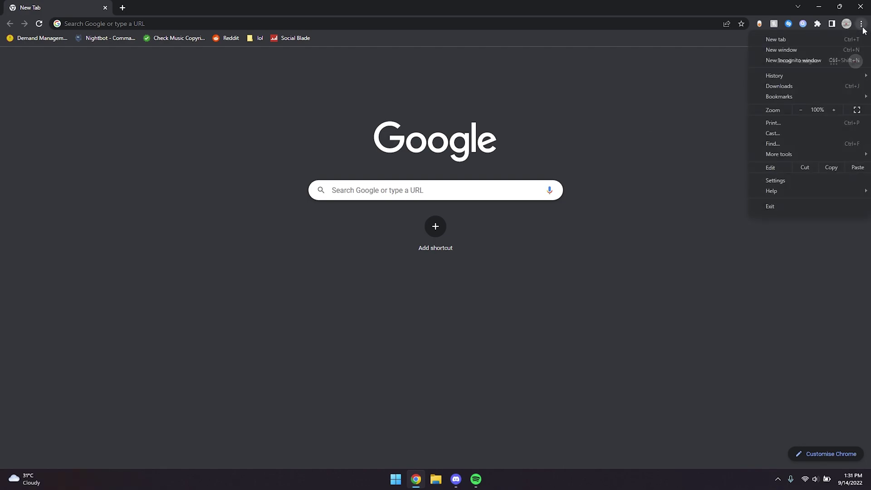
{"action": "left_click", "coordinate": [775, 181]}
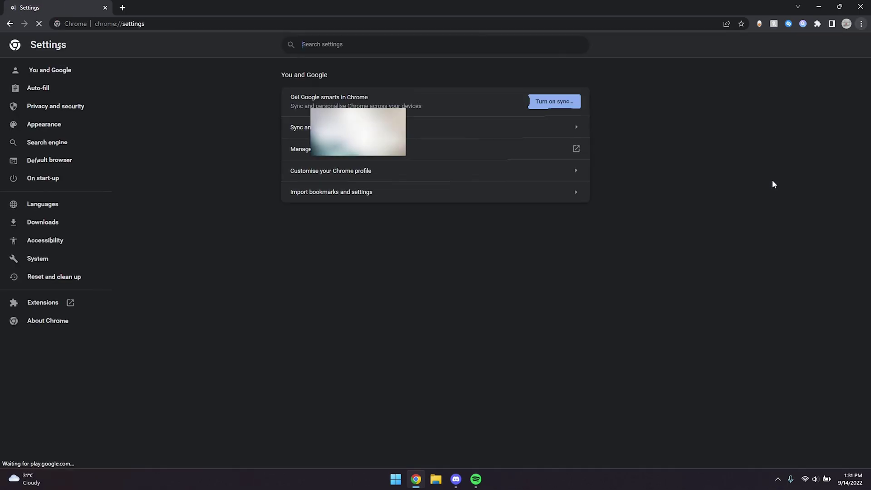
{"action": "left_click", "coordinate": [30, 263]}
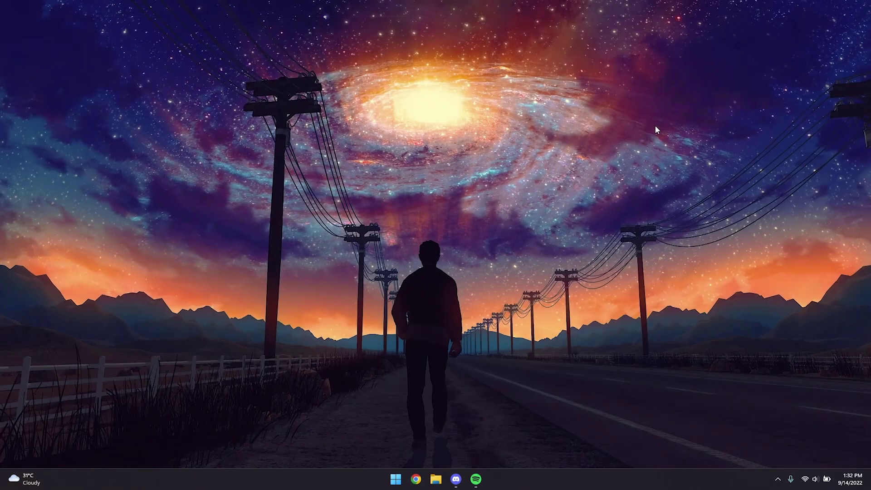
- Switch to Spotify and open its settings at the hardware acceleration option under Compatibility
{"action": "left_click", "coordinate": [474, 480]}
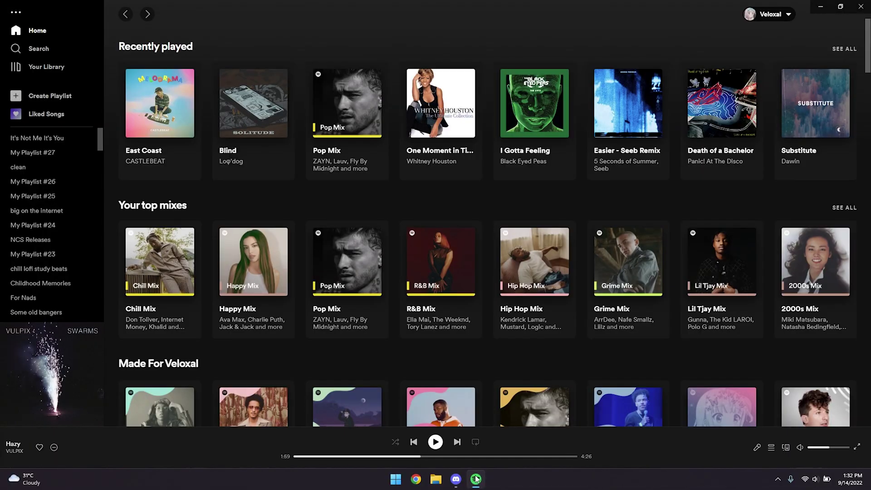
{"action": "left_click", "coordinate": [768, 21]}
{"action": "left_click", "coordinate": [731, 88]}
{"action": "scroll", "coordinate": [431, 209], "scroll_direction": "down", "scroll_amount": 2}
{"action": "scroll", "coordinate": [431, 211], "scroll_direction": "down", "scroll_amount": 8}
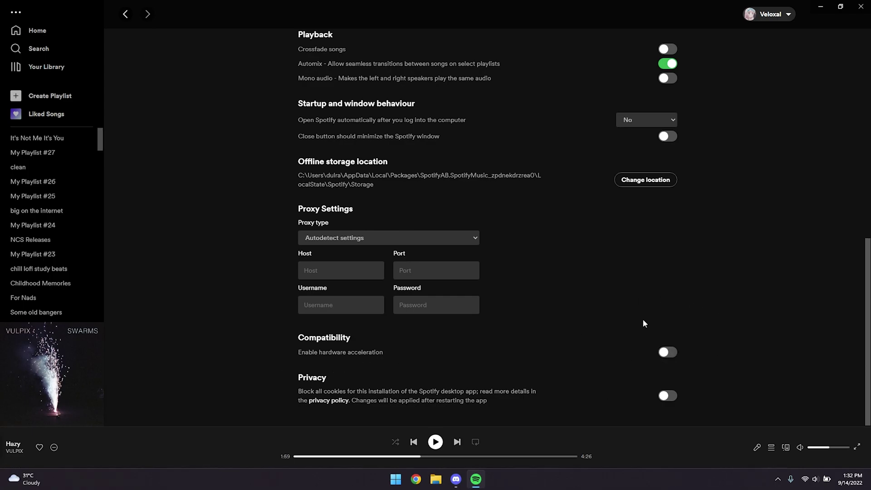
- Close Spotify, switch to Discord and look through its user settings
{"action": "key", "text": "alt+F4"}
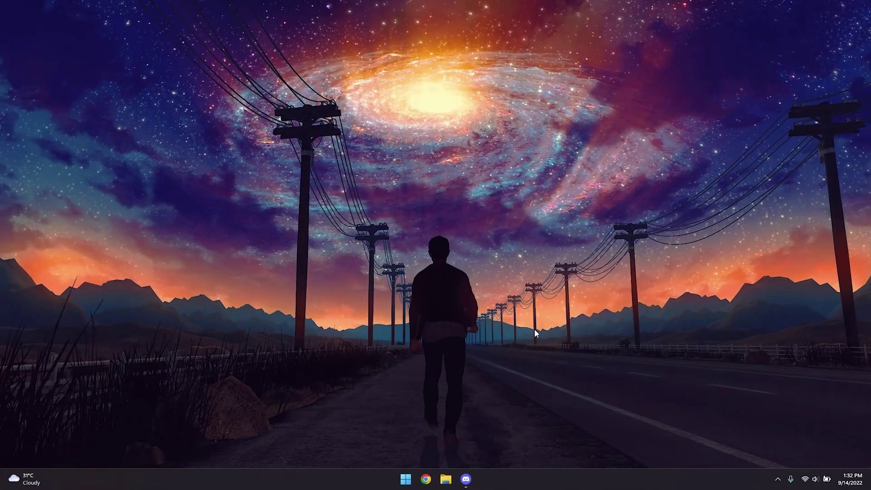
{"action": "left_click", "coordinate": [465, 479]}
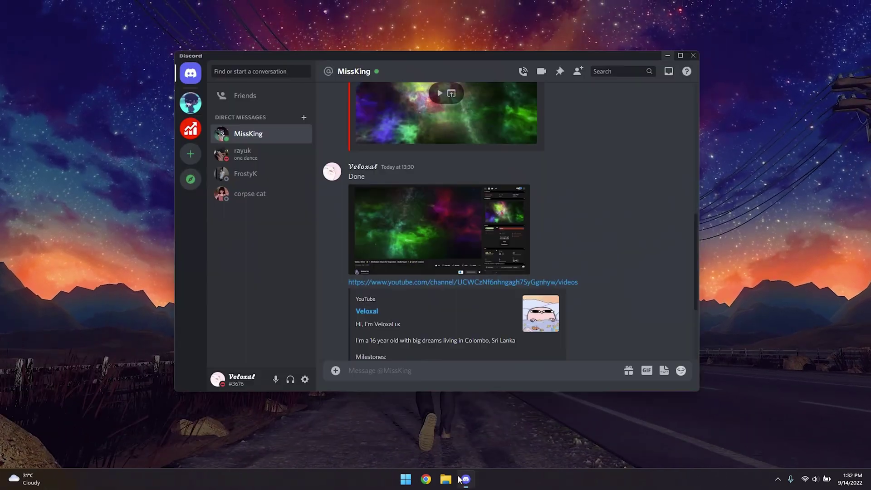
{"action": "left_click", "coordinate": [305, 379]}
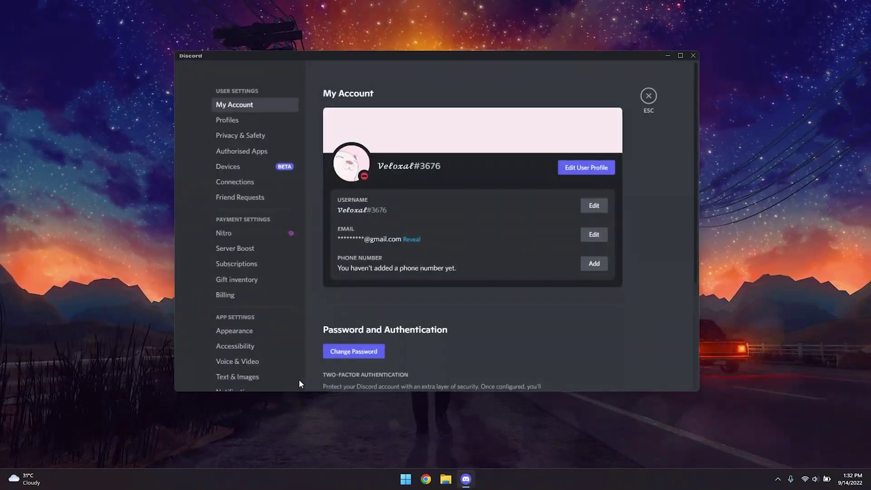
{"action": "scroll", "coordinate": [266, 362], "scroll_direction": "down", "scroll_amount": 4}
{"action": "left_click", "coordinate": [236, 292]}
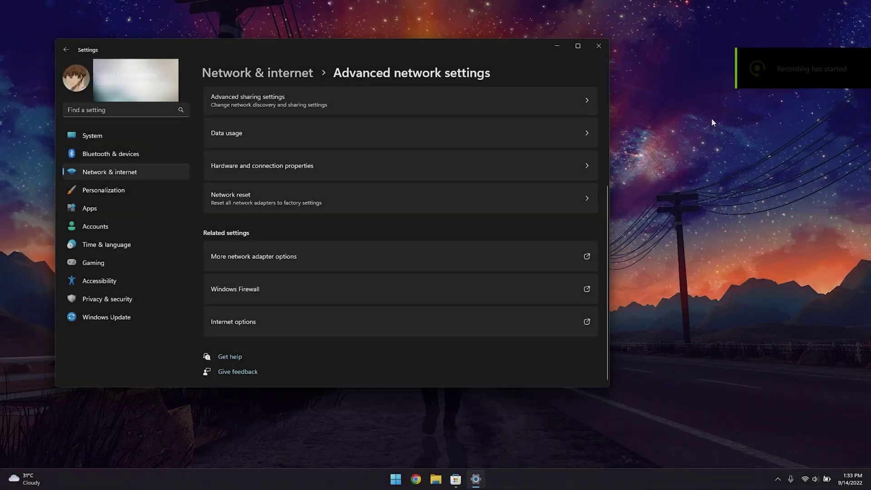
- Open Network reset in the Windows advanced network settings
{"action": "left_click", "coordinate": [255, 203]}
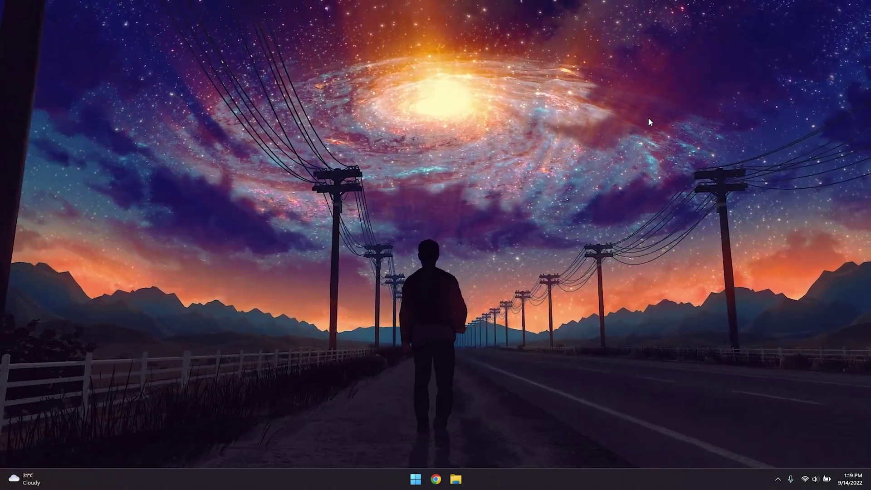
- Launch the Services console with services.msc and maximize its window
{"action": "key", "text": "super+r"}
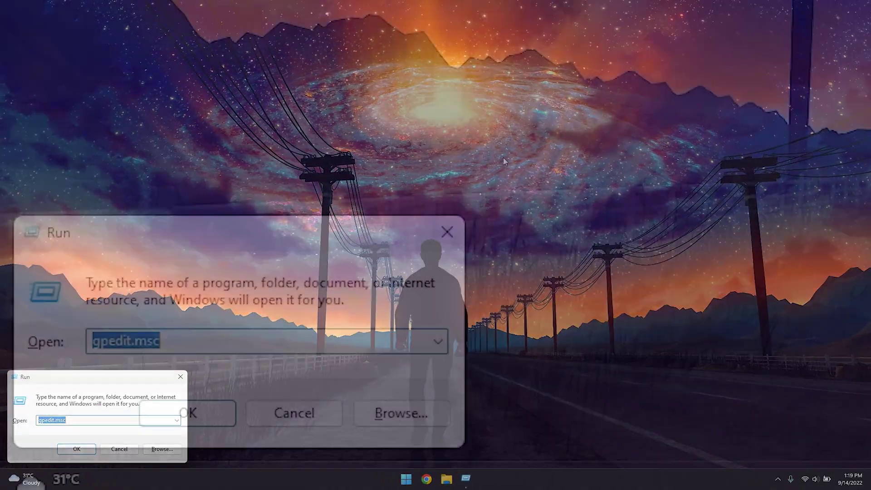
{"action": "type", "text": "services.ms"}
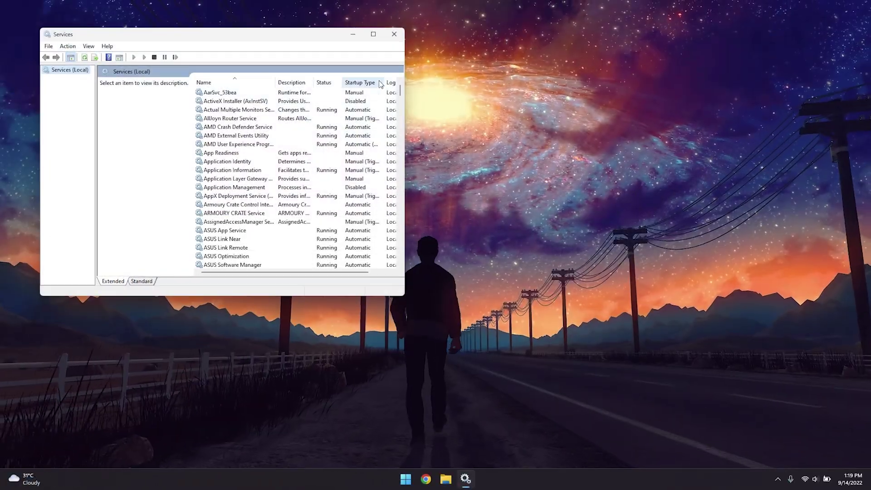
{"action": "left_click_drag", "start_coordinate": [321, 33], "coordinate": [429, 35]}
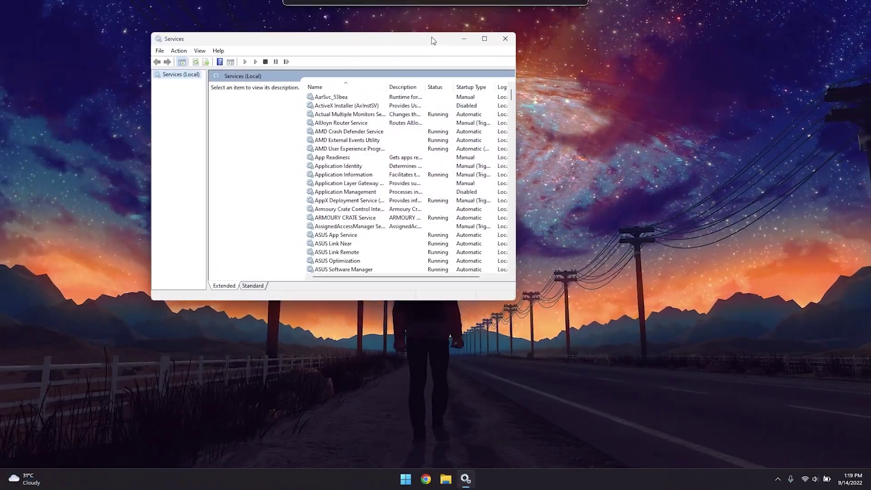
{"action": "left_click", "coordinate": [483, 34]}
- Check the startup type in the Windows Update service's properties and confirm the dialog
{"action": "left_click_drag", "start_coordinate": [866, 90], "coordinate": [867, 421]}
{"action": "right_click", "coordinate": [211, 321]}
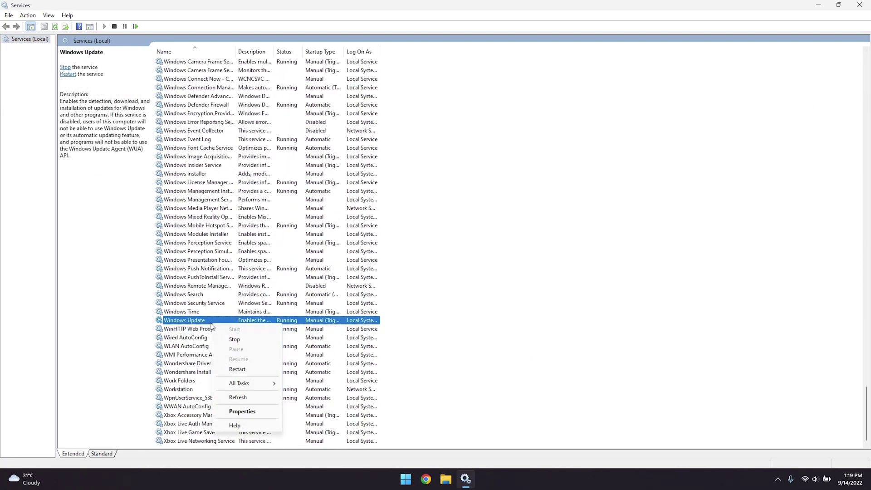
{"action": "left_click", "coordinate": [236, 409]}
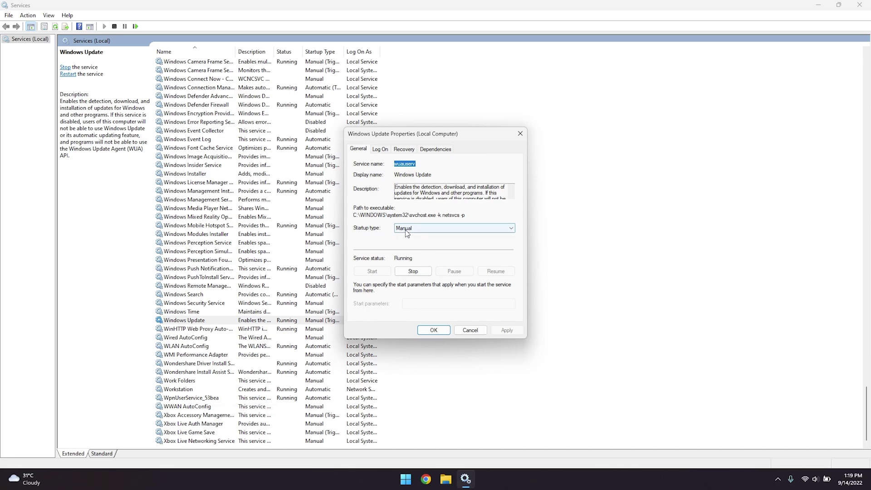
{"action": "left_click", "coordinate": [433, 331]}
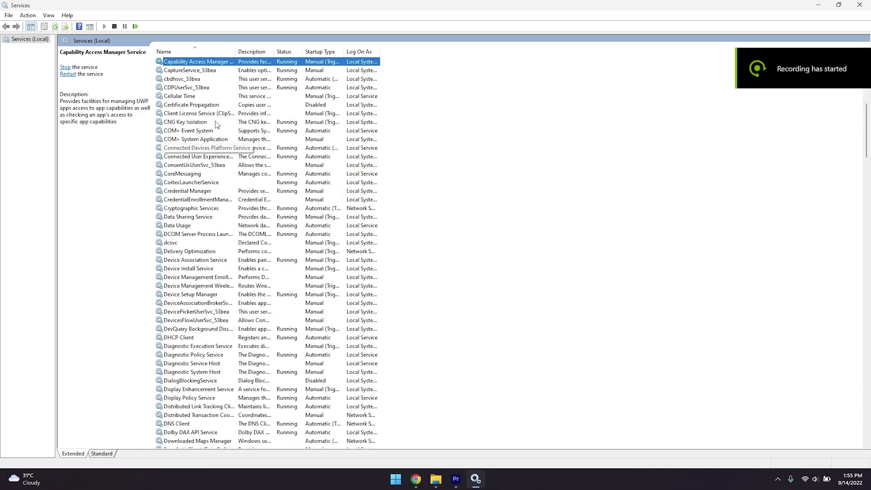
- Set the Connected User Experiences and Telemetry service's startup type to Manual and stop the service
{"action": "left_click", "coordinate": [192, 157]}
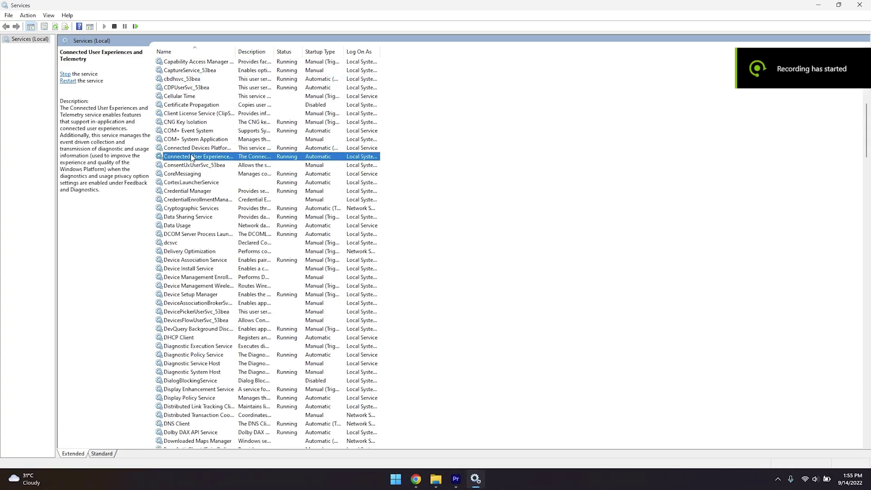
{"action": "left_click", "coordinate": [219, 243]}
{"action": "left_click", "coordinate": [413, 228]}
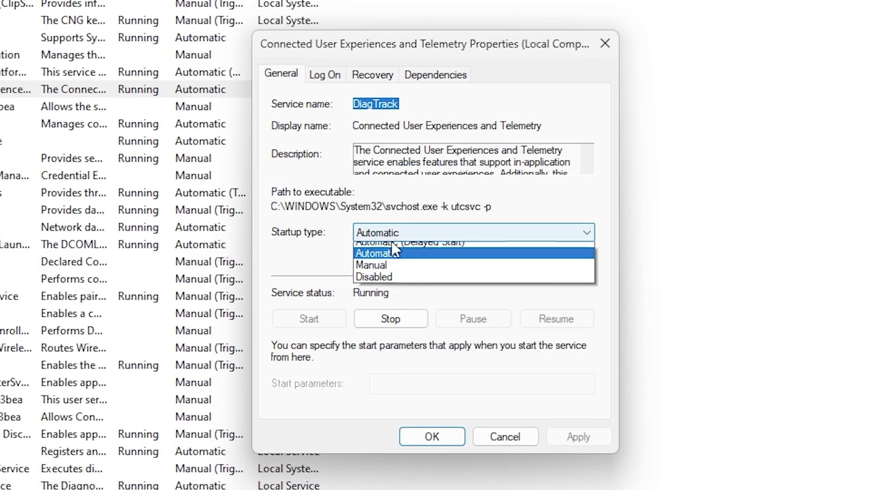
{"action": "left_click", "coordinate": [413, 246]}
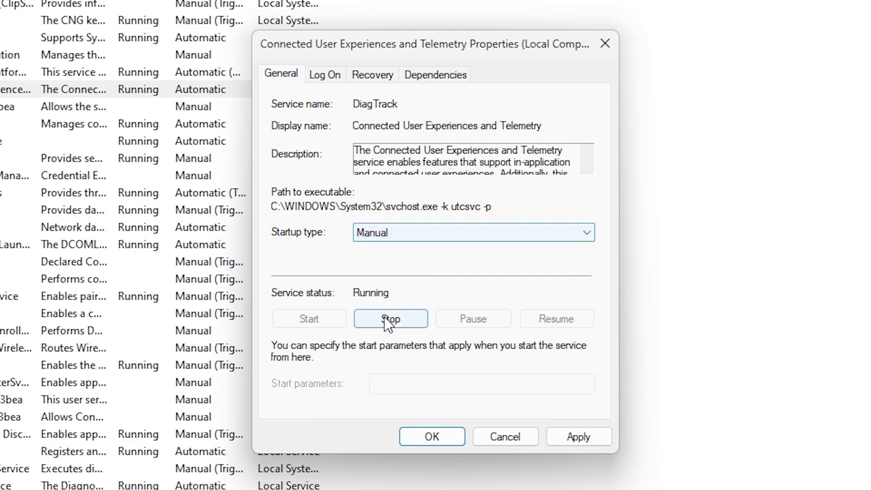
{"action": "left_click", "coordinate": [385, 317]}
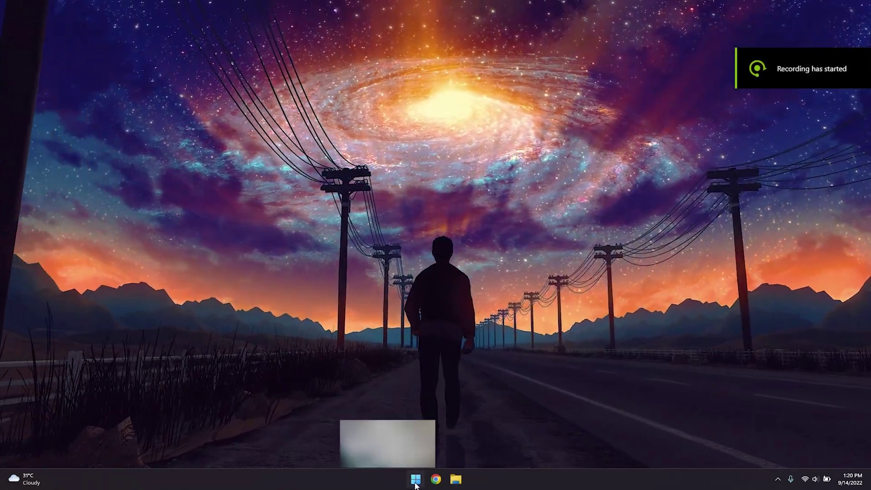
- In a Command Prompt run as administrator, execute netsh winsock reset and ipconfig /flushdns
{"action": "left_click", "coordinate": [415, 479]}
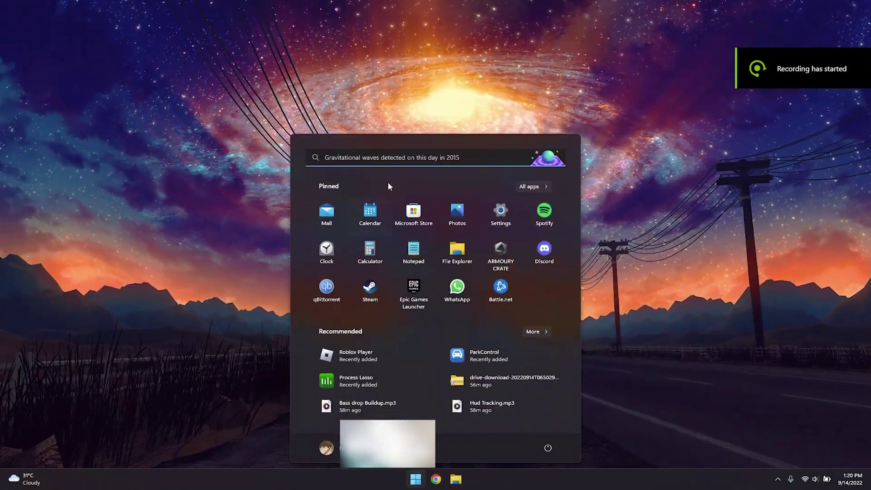
{"action": "type", "text": "cmd"}
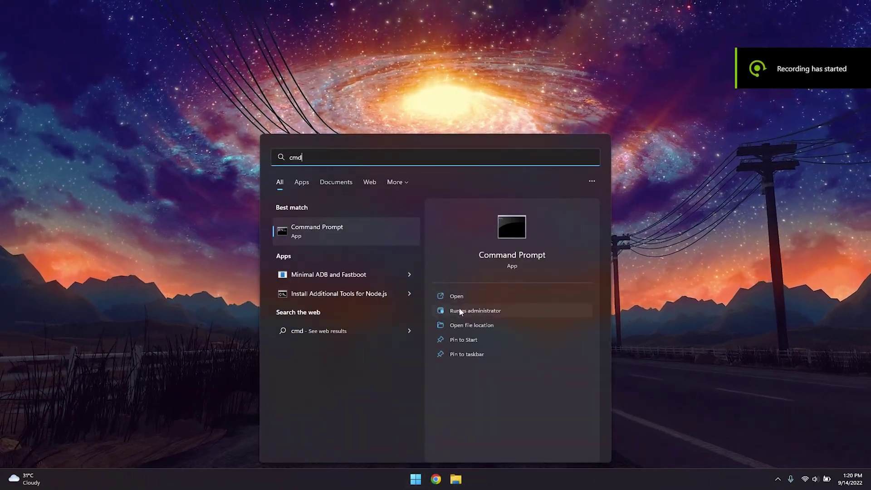
{"action": "left_click", "coordinate": [463, 311]}
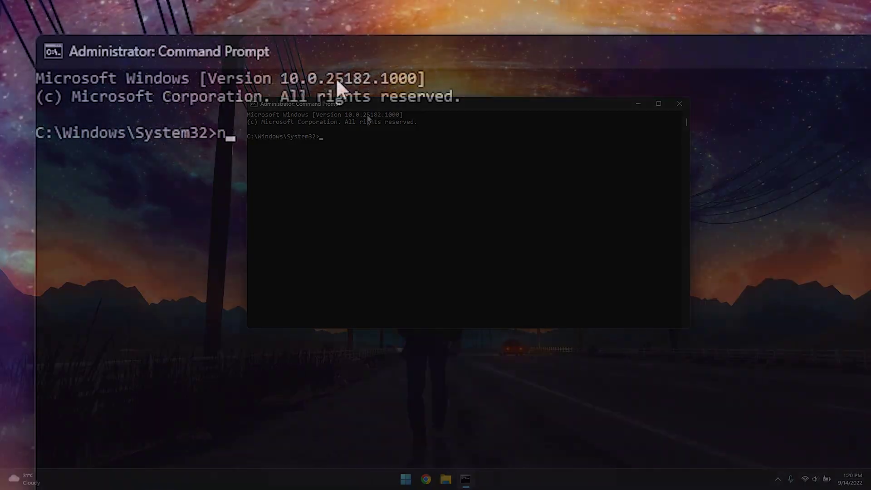
{"action": "type", "text": "netsh winsock reset"}
{"action": "key", "text": "Return"}
{"action": "type", "text": "ipconfig /flushdns"}
{"action": "key", "text": "Return"}
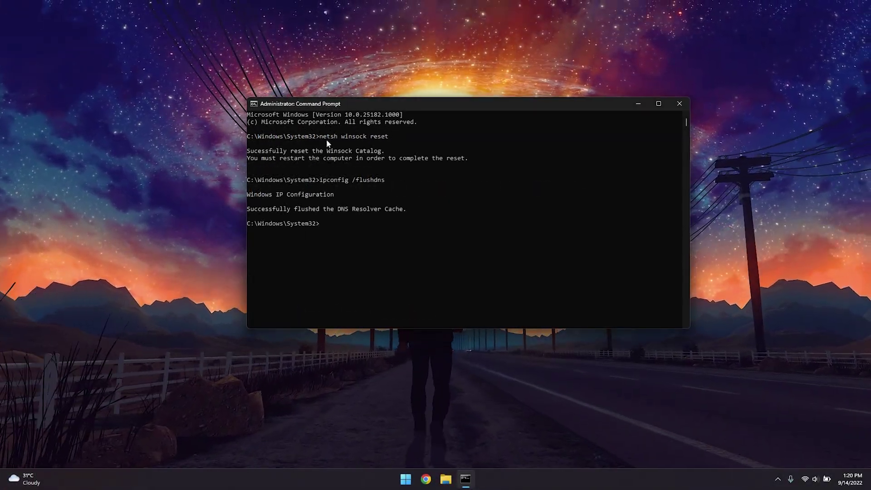
- Ping google.com, mark the lost packets figure in the statistics and exit the Command Prompt
{"action": "type", "text": "p"}
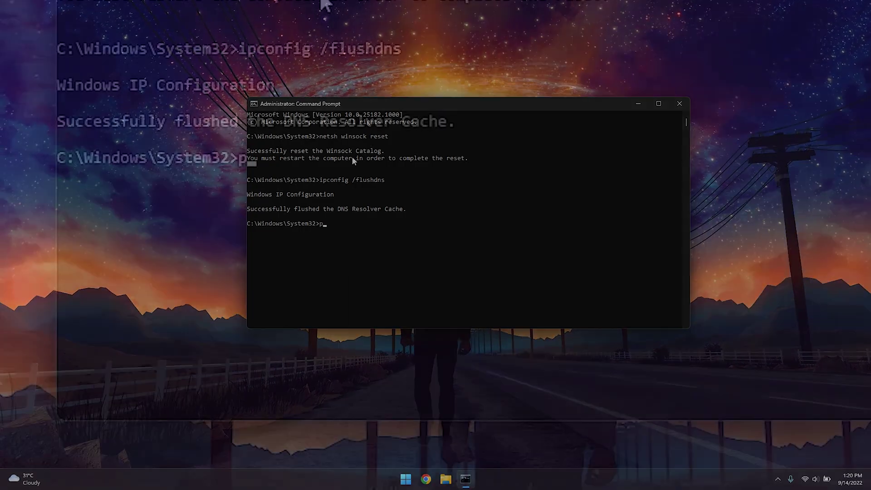
{"action": "type", "text": "ing google.com"}
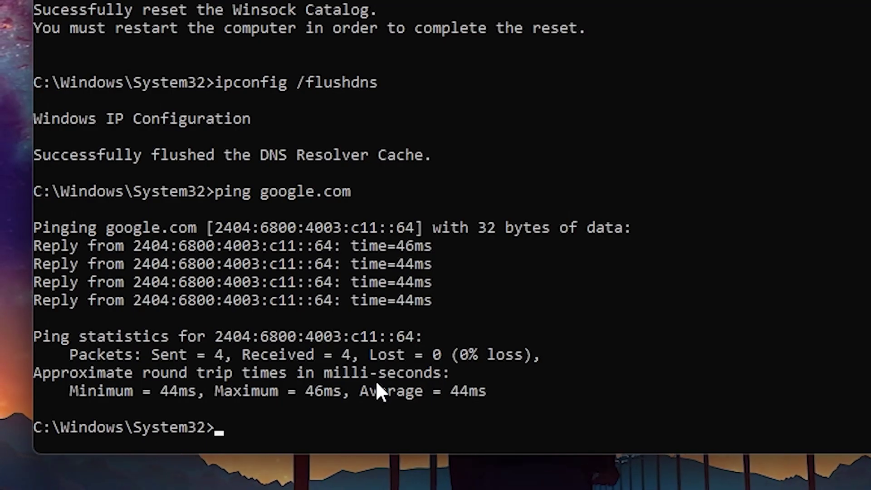
{"action": "left_click_drag", "start_coordinate": [381, 352], "coordinate": [362, 353]}
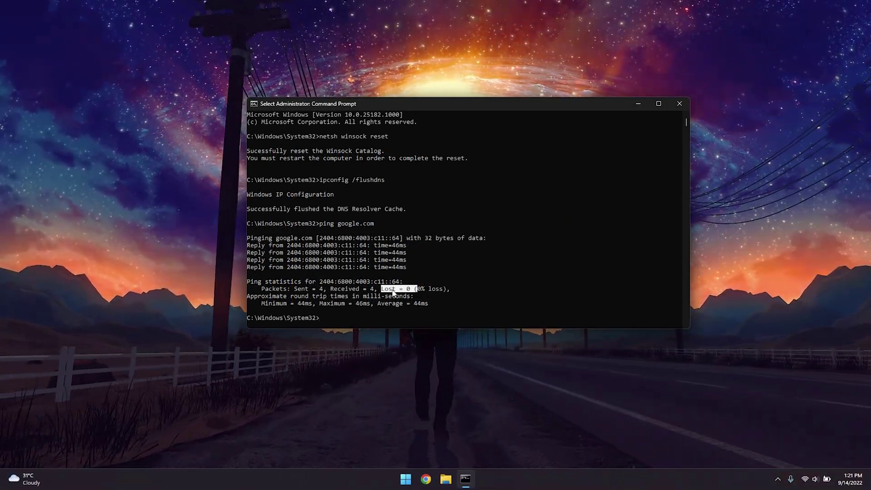
{"action": "key", "text": "Return"}
{"action": "type", "text": "exit"}
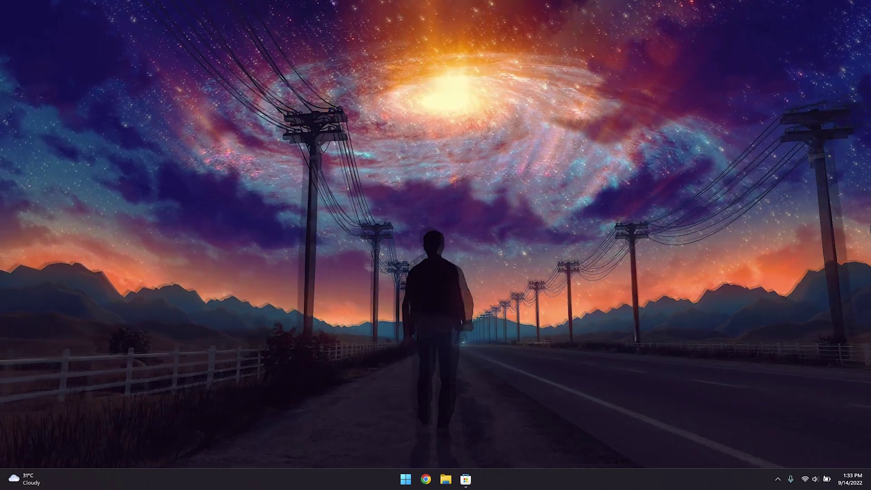
- Scan the system files with sfc /scannow in a Command Prompt run as administrator
{"action": "left_click", "coordinate": [408, 477]}
{"action": "type", "text": "cmd"}
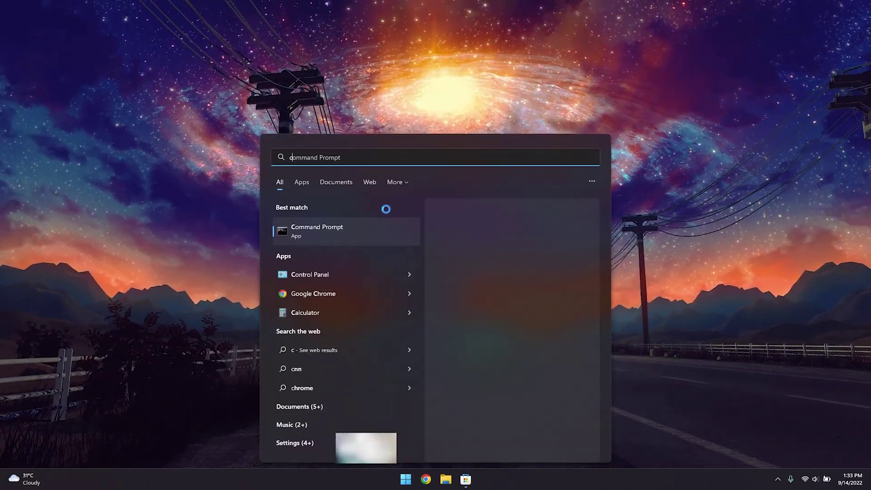
{"action": "left_click", "coordinate": [475, 311]}
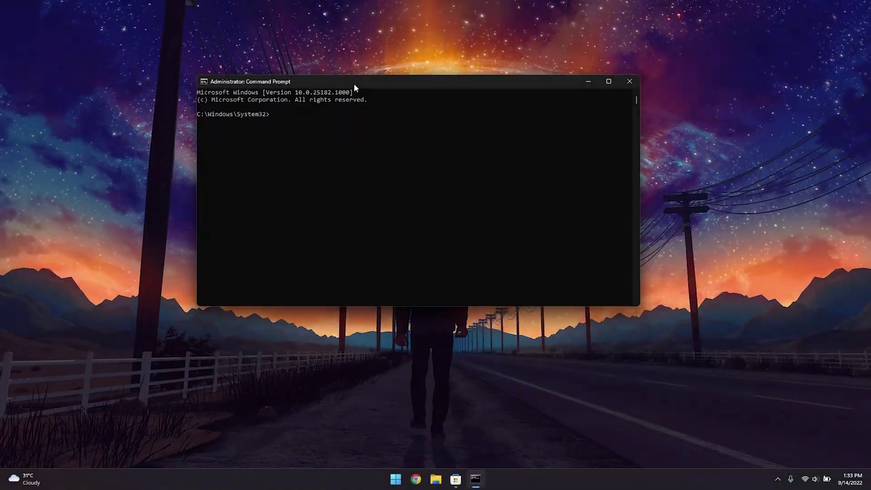
{"action": "type", "text": "sfc /scan"}
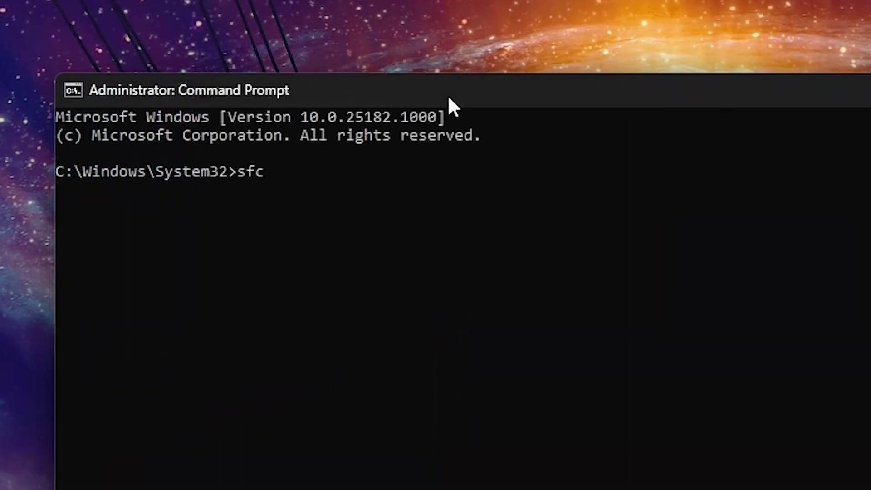
{"action": "type", "text": "now"}
{"action": "key", "text": "Return"}
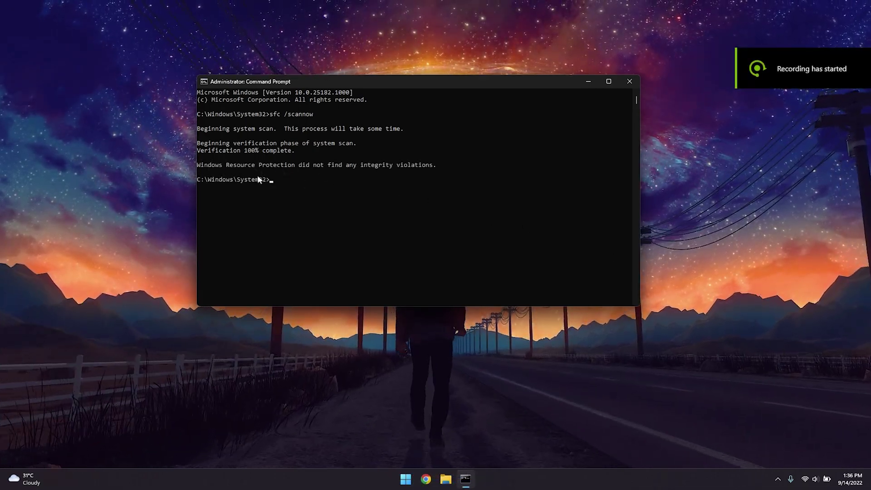
- Clear and exit the Command Prompt, and bring up the computer's power options
{"action": "type", "text": "cls"}
{"action": "key", "text": "Return"}
{"action": "type", "text": "exit"}
{"action": "key", "text": "Return"}
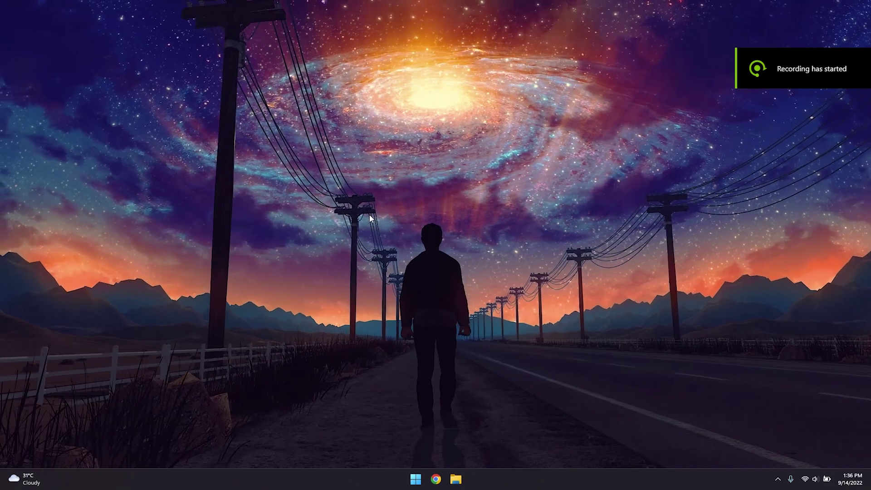
{"action": "left_click", "coordinate": [415, 479]}
{"action": "left_click", "coordinate": [548, 447]}
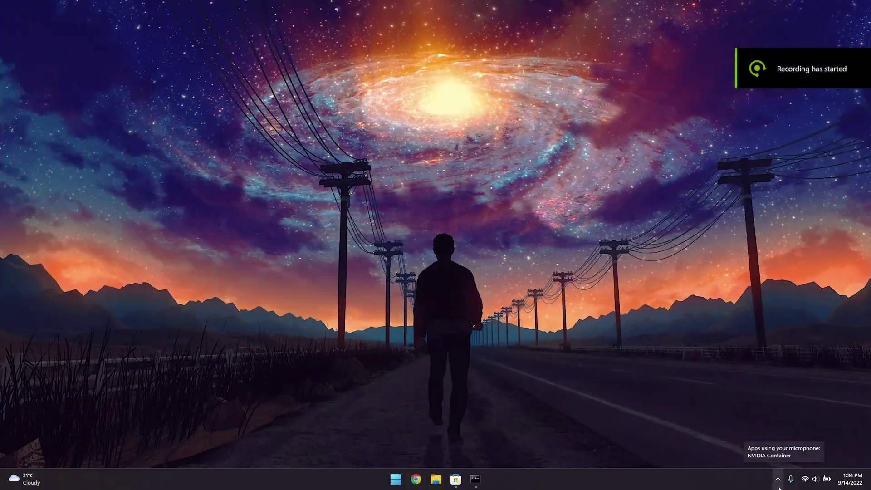
- Look over the background apps hidden in the system tray
{"action": "left_click", "coordinate": [777, 479]}
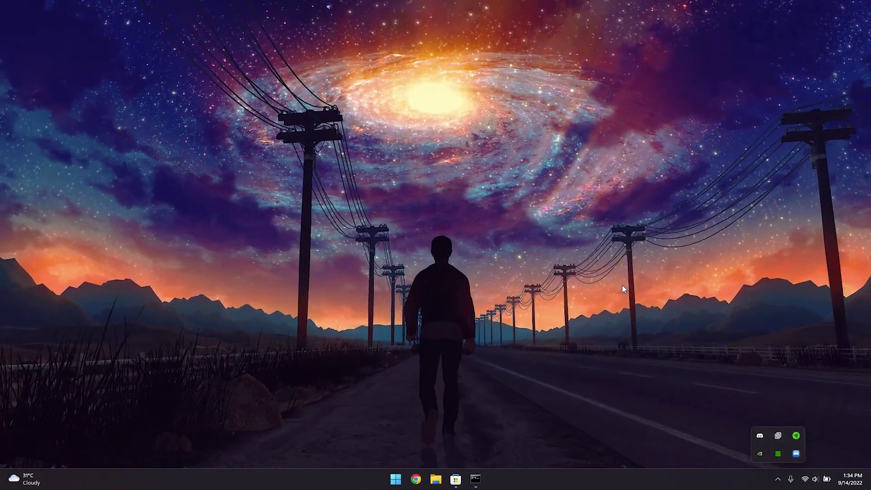
{"action": "left_click", "coordinate": [622, 286]}
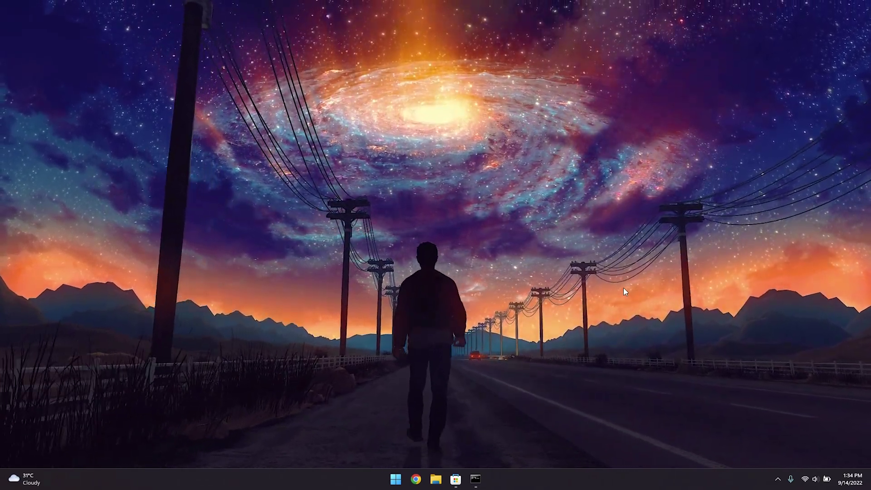
- Open Task Manager from the Windows security screen
{"action": "key", "text": "ctrl+alt+Delete"}
{"action": "key", "text": "Down"}
{"action": "key", "text": "Down"}
{"action": "key", "text": "Down"}
{"action": "key", "text": "Return"}
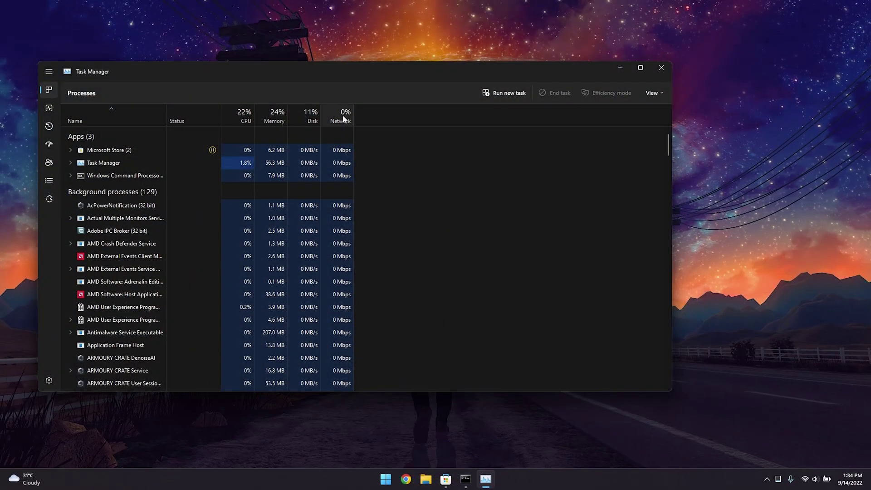
- Sort the Task Manager processes by network usage, maximize the window and look through the list
{"action": "left_click", "coordinate": [342, 119]}
{"action": "scroll", "coordinate": [134, 240], "scroll_direction": "down", "scroll_amount": 2}
{"action": "left_click", "coordinate": [641, 68]}
{"action": "scroll", "coordinate": [381, 255], "scroll_direction": "up", "scroll_amount": 2}
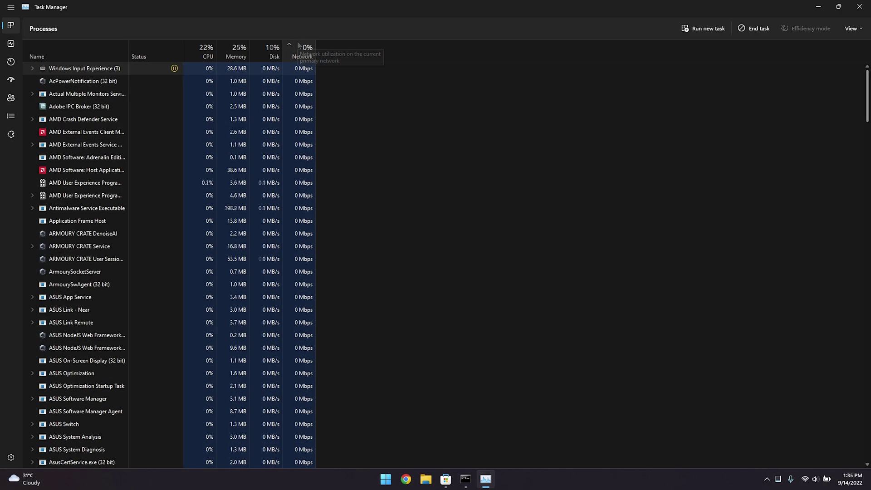
{"action": "scroll", "coordinate": [103, 256], "scroll_direction": "down", "scroll_amount": 5}
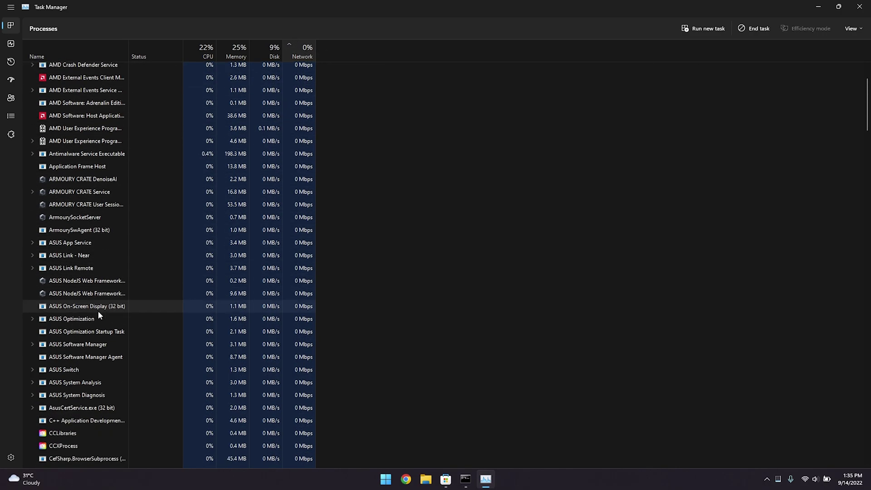
{"action": "scroll", "coordinate": [85, 342], "scroll_direction": "down", "scroll_amount": 2}
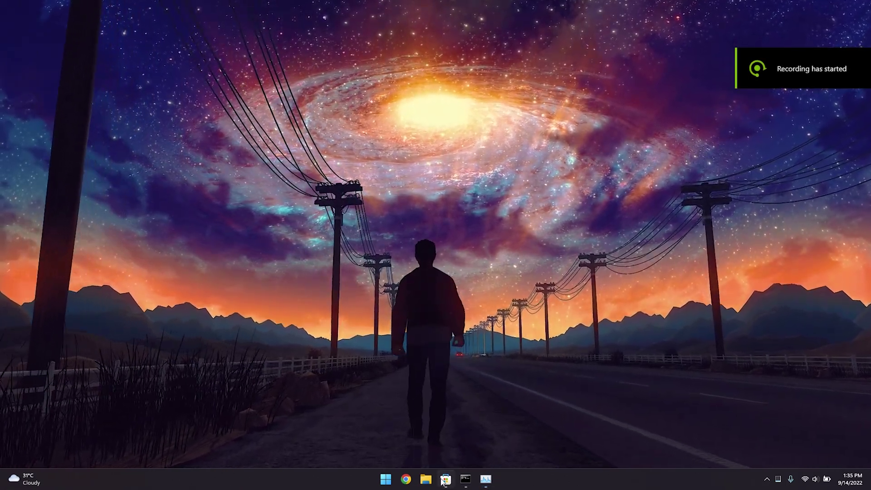
- Turn off automatic app updates and video autoplay in the Microsoft Store's app settings
{"action": "key", "text": "super+3"}
{"action": "left_click_drag", "start_coordinate": [510, 31], "coordinate": [278, 47]}
{"action": "left_click", "coordinate": [528, 47]}
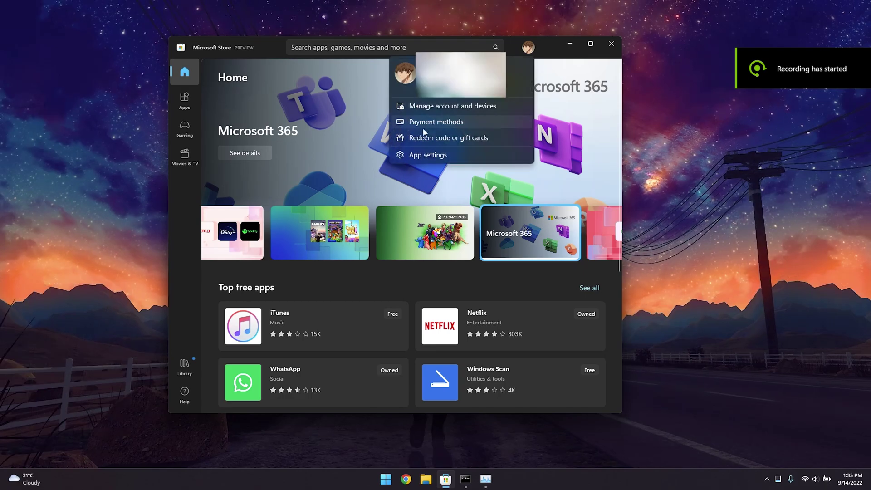
{"action": "left_click", "coordinate": [407, 154]}
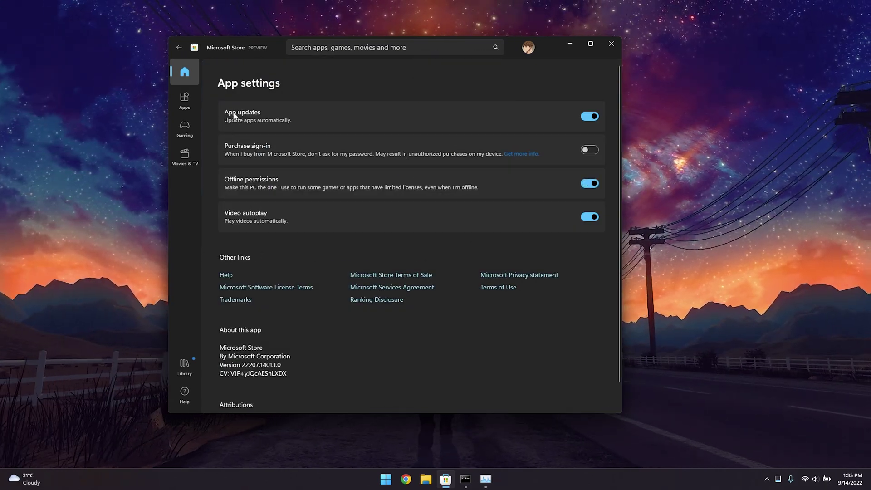
{"action": "left_click", "coordinate": [585, 117]}
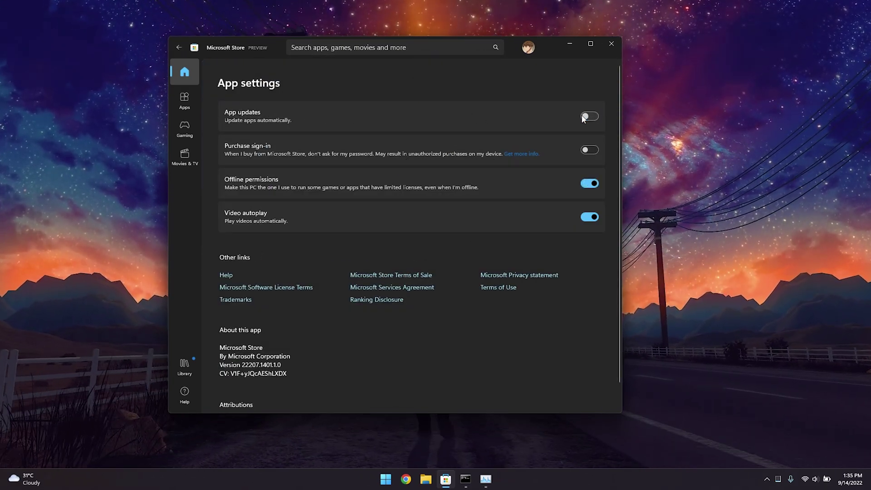
{"action": "left_click", "coordinate": [585, 218]}
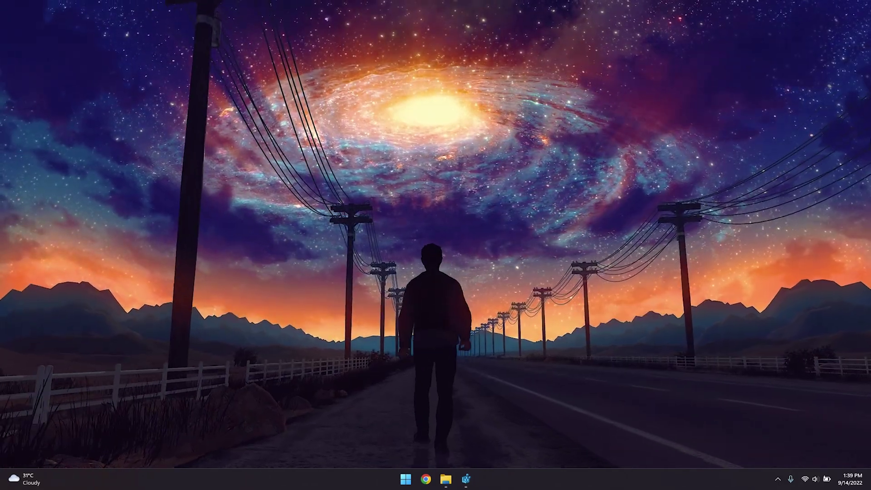
- Merge NetworkThrottlingIndex.reg from the Disable Network Throttling Index folder into the registry, then close the folder window
{"action": "left_click", "coordinate": [446, 479]}
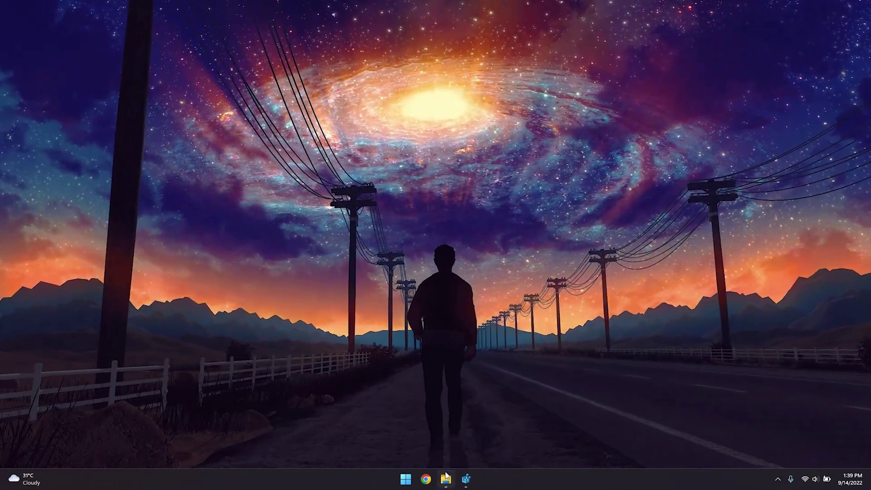
{"action": "right_click", "coordinate": [250, 174]}
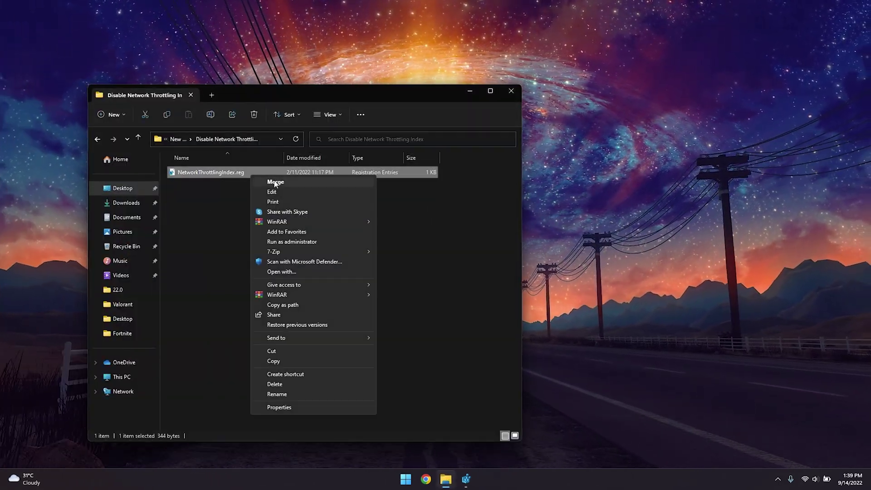
{"action": "left_click", "coordinate": [295, 181]}
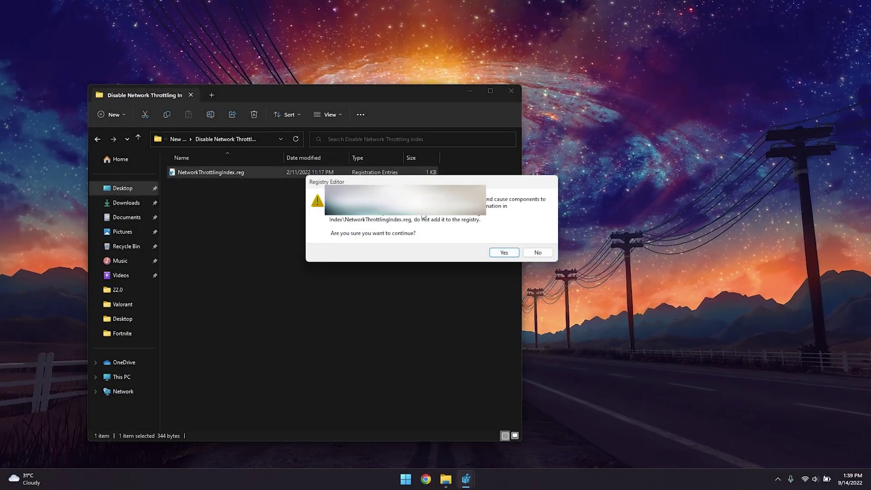
{"action": "left_click", "coordinate": [501, 252]}
{"action": "left_click", "coordinate": [540, 239]}
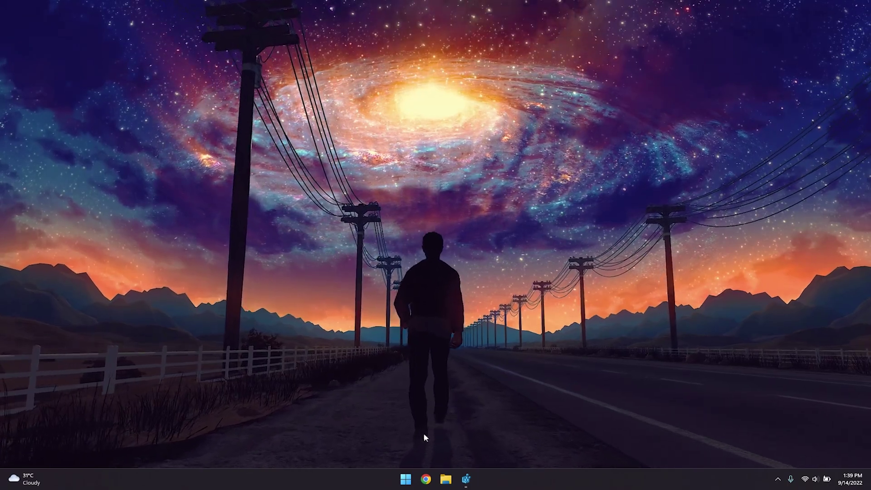
- Open Command Prompt as administrator and run ipconfig
{"action": "left_click", "coordinate": [406, 479]}
{"action": "type", "text": "cmd"}
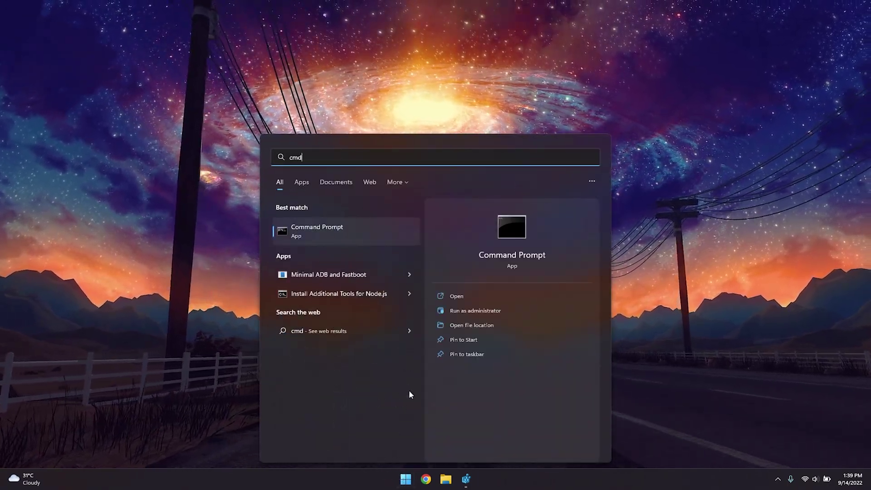
{"action": "left_click", "coordinate": [449, 308]}
{"action": "left_click", "coordinate": [395, 314]}
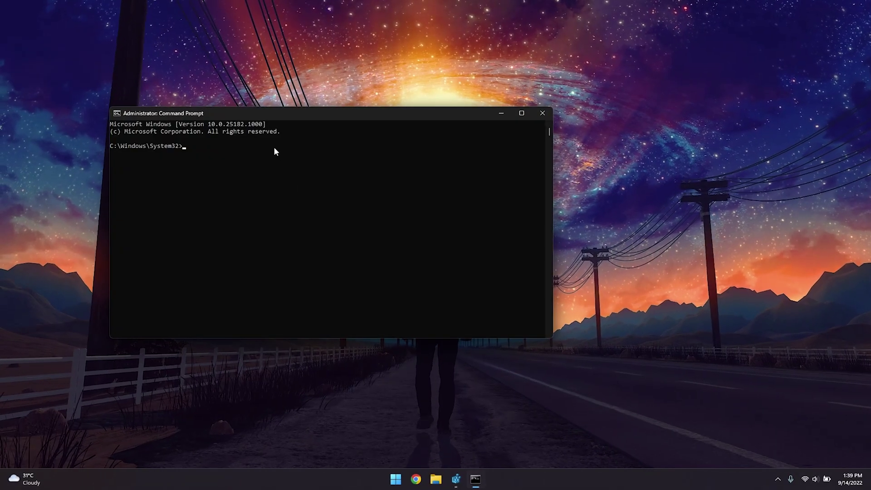
{"action": "type", "text": "ipconfig"}
{"action": "key", "text": "Return"}
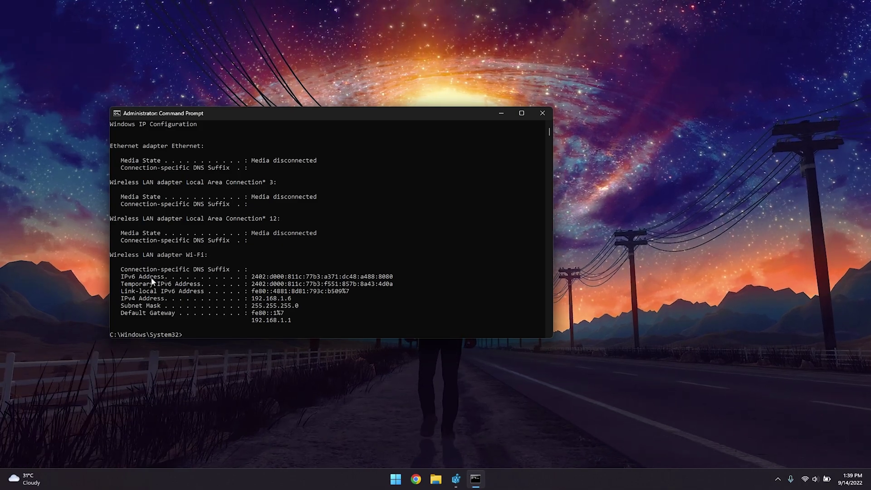
- Find the IPv4 address of the Wi-Fi adapter in the ipconfig output, highlight it and minimize the Command Prompt
{"action": "left_click_drag", "start_coordinate": [204, 262], "coordinate": [110, 255]}
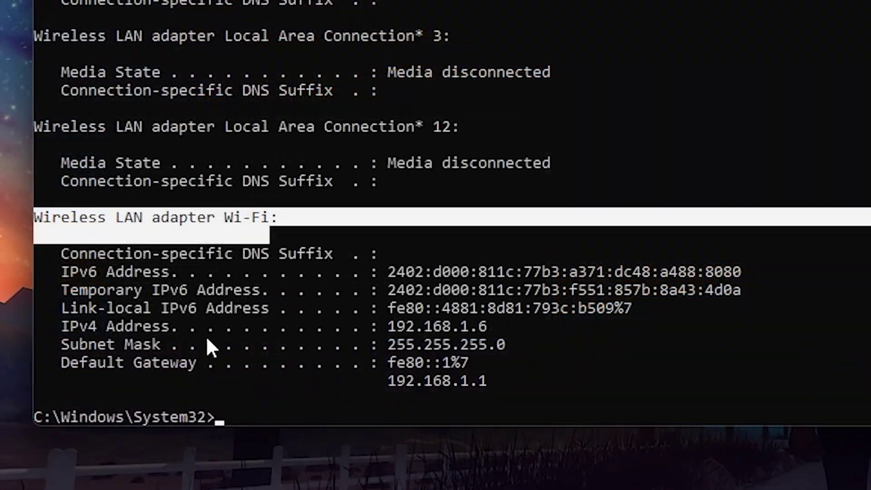
{"action": "left_click_drag", "start_coordinate": [51, 326], "coordinate": [495, 327]}
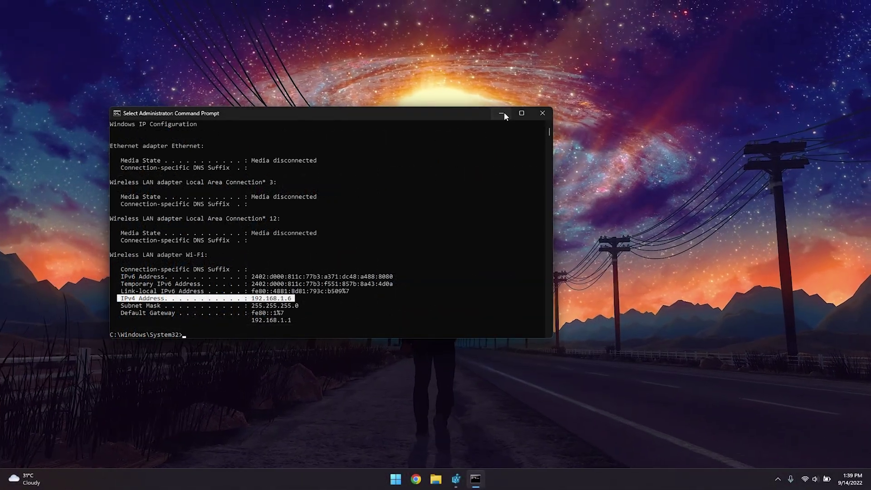
{"action": "left_click", "coordinate": [504, 113]}
- Switch to Registry Editor and check the HKEY_LOCAL_MACHINE\SYSTEM\CurrentControlSet\Services\Tcpip\Parameters\Interfaces path and its subkeys
{"action": "left_click", "coordinate": [455, 479]}
{"action": "left_click_drag", "start_coordinate": [340, 68], "coordinate": [56, 66]}
{"action": "left_click", "coordinate": [131, 58]}
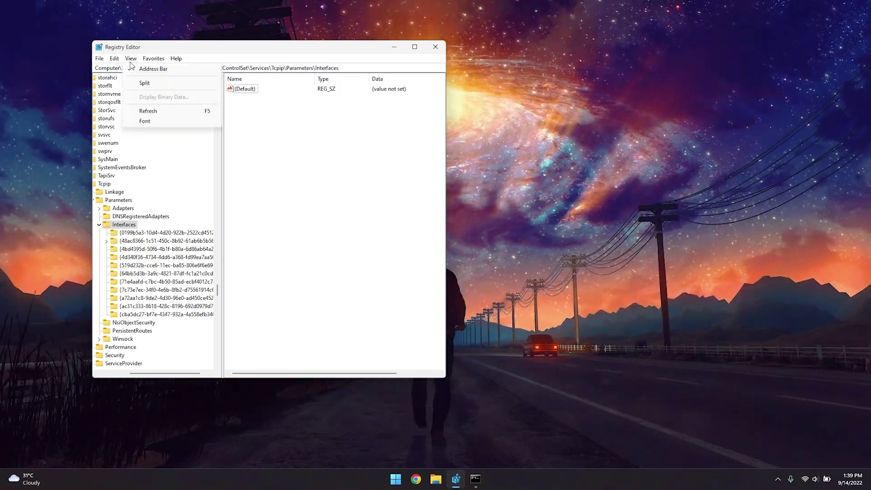
{"action": "key", "text": "Escape"}
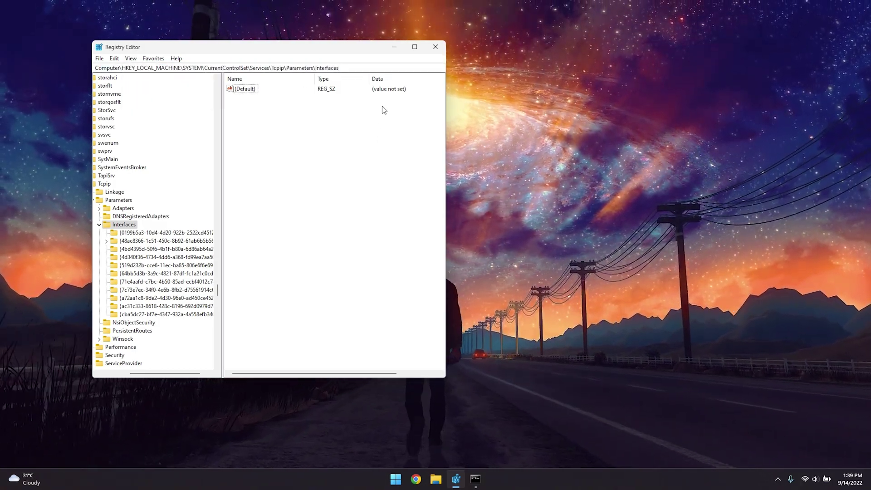
{"action": "left_click_drag", "start_coordinate": [362, 68], "coordinate": [68, 68]}
{"action": "mouse_move", "coordinate": [148, 373]}
{"action": "left_mouse_down"}
{"action": "mouse_move", "coordinate": [138, 376]}
{"action": "mouse_move", "coordinate": [149, 377]}
{"action": "left_mouse_up"}
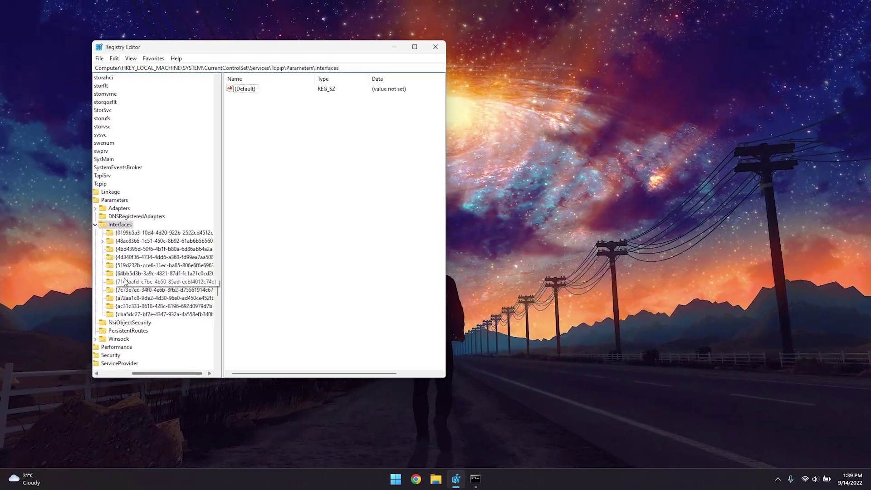
- Compare the Interfaces subkeys and select the one starting with 48ac8366, whose DhcpIPAddress matches the Wi-Fi IPv4 address
{"action": "key", "text": "Down"}
{"action": "key", "text": "Down"}
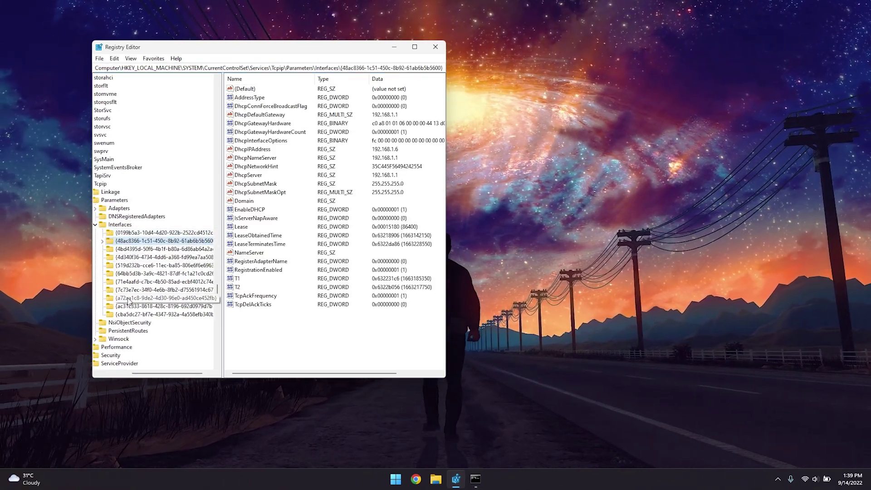
{"action": "left_click", "coordinate": [182, 233]}
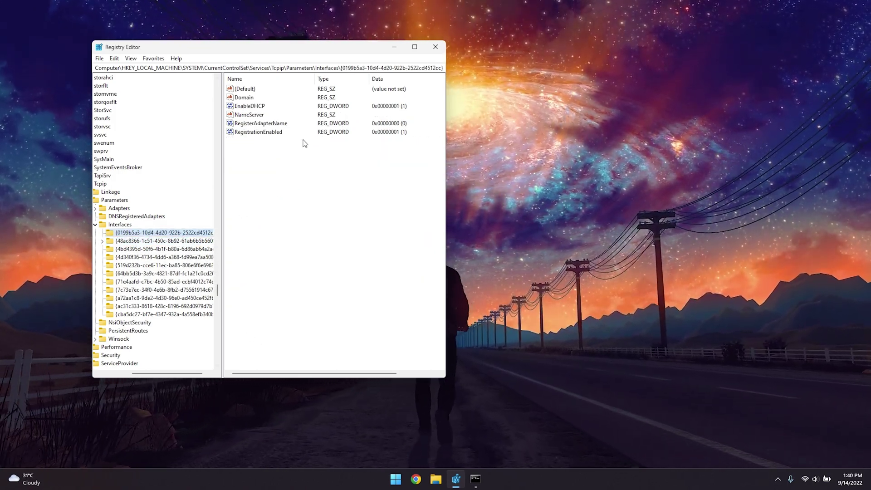
{"action": "left_click", "coordinate": [142, 242]}
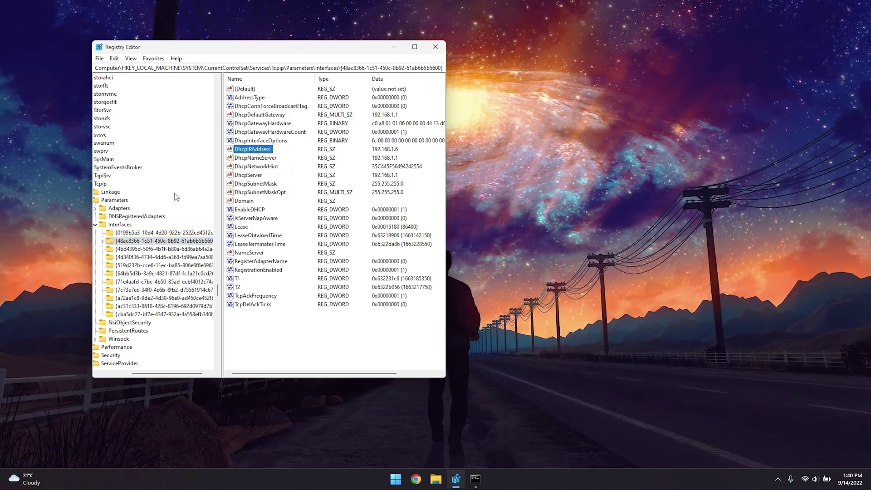
{"action": "left_click", "coordinate": [129, 250]}
{"action": "left_click", "coordinate": [164, 256]}
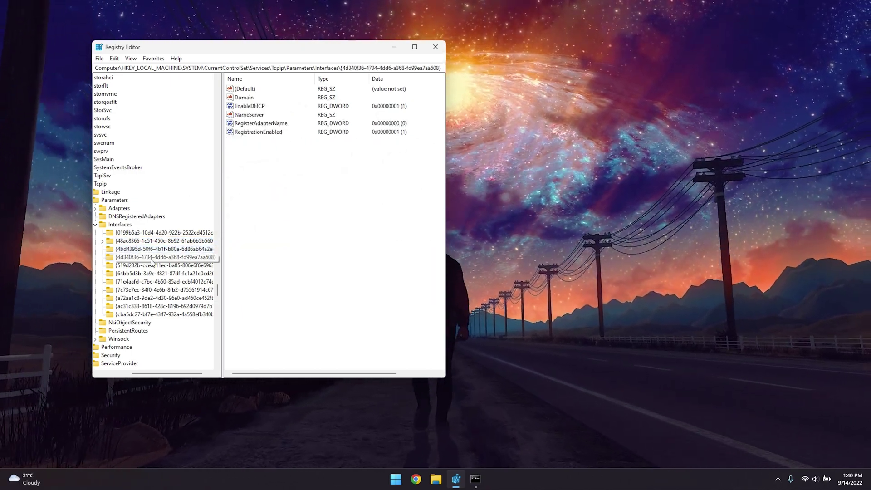
{"action": "left_click", "coordinate": [142, 240]}
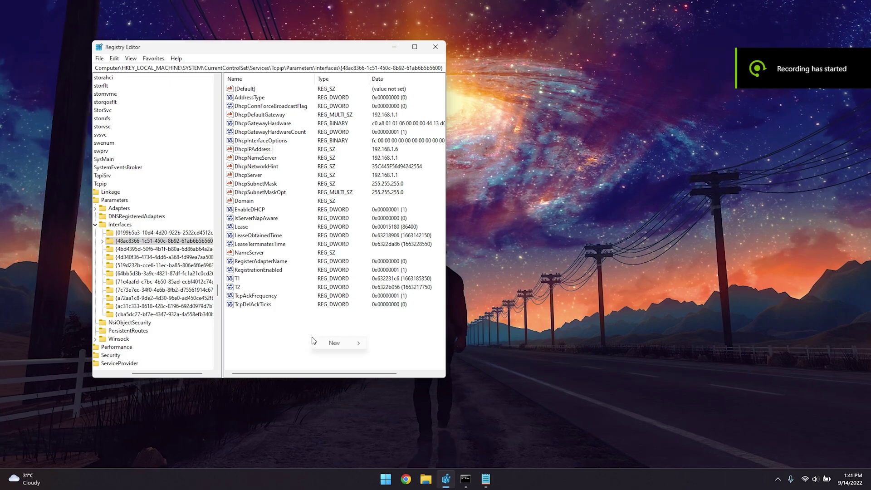
- Create a DWORD (32-bit) value named TCPNoDelay in the selected interface key and set its data to 1
{"action": "mouse_move", "coordinate": [329, 345]}
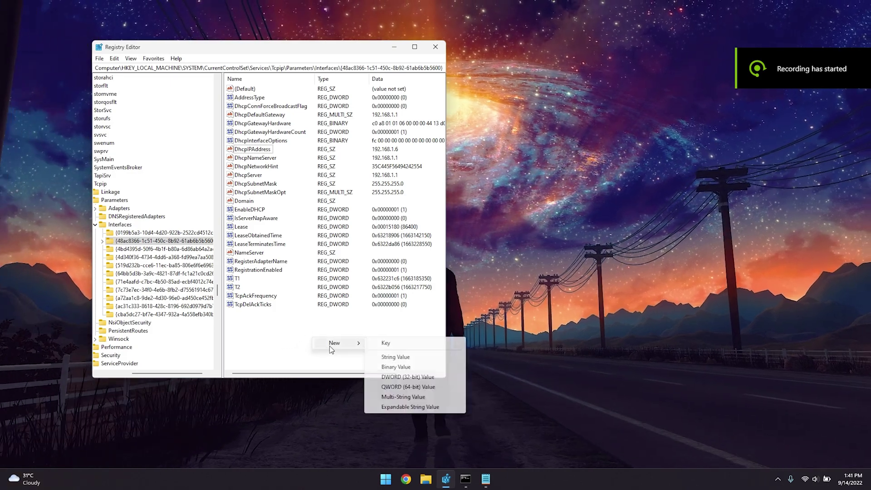
{"action": "left_click", "coordinate": [414, 378]}
{"action": "type", "text": "TCPNoDelay"}
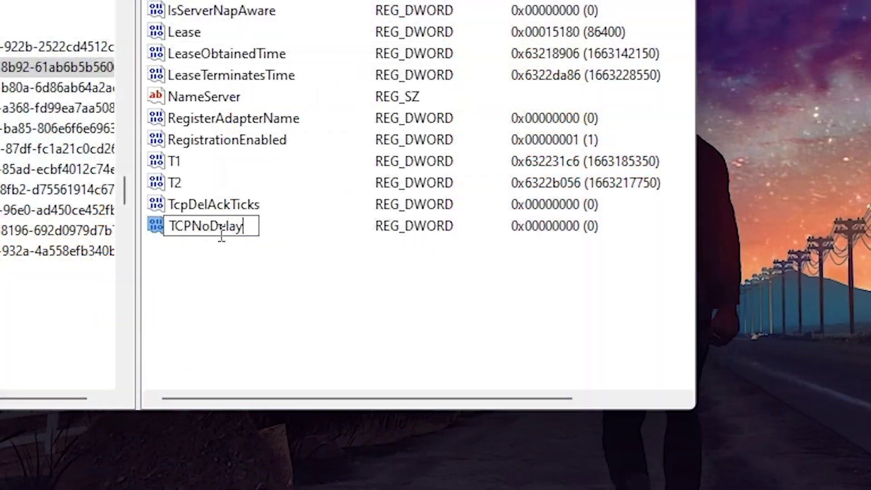
{"action": "key", "text": "Return"}
{"action": "double_click", "coordinate": [205, 226]}
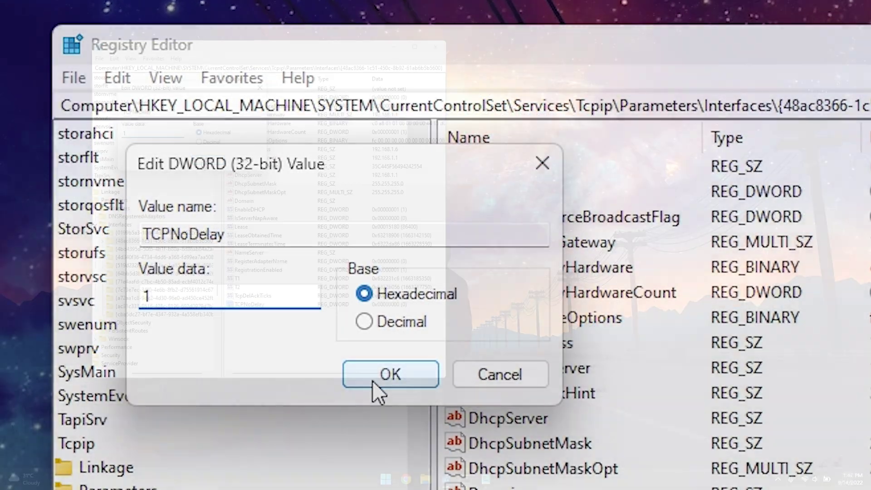
{"action": "left_click", "coordinate": [354, 377]}
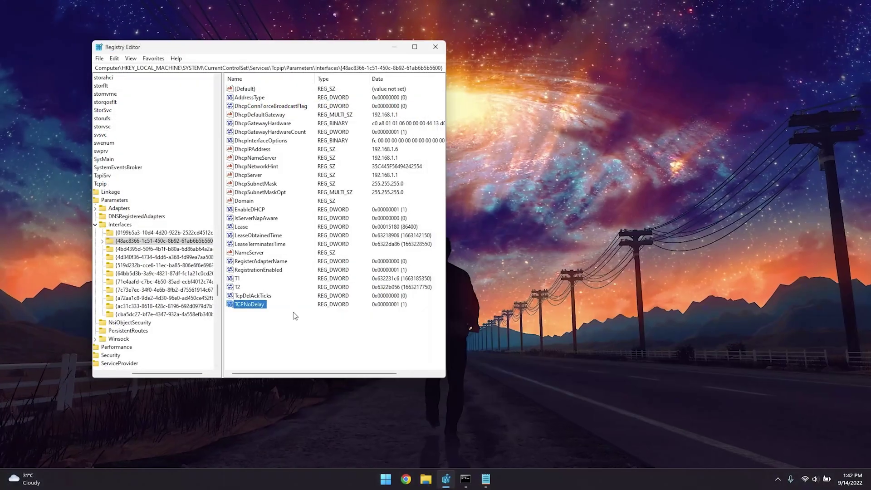
- Add a DWORD (32-bit) value named TCPAckFrequency to the same interface key and set its data to 1
{"action": "right_click", "coordinate": [296, 325]}
{"action": "mouse_move", "coordinate": [307, 333]}
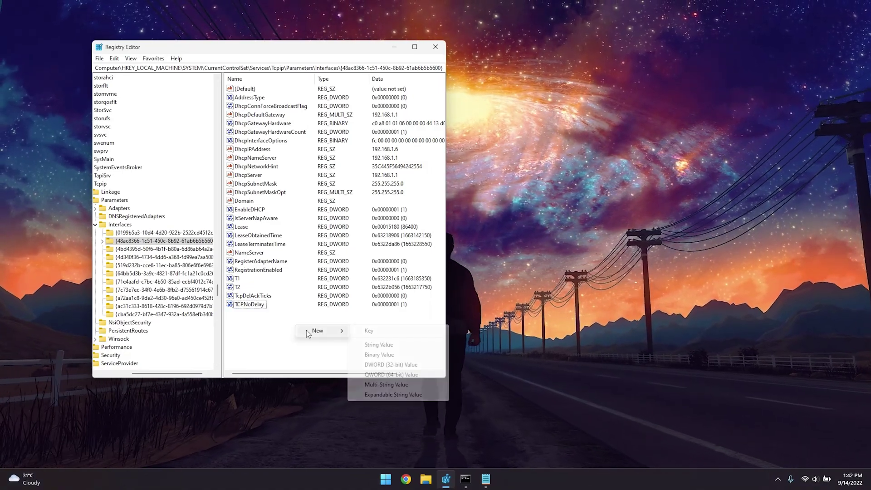
{"action": "left_click", "coordinate": [412, 365]}
{"action": "type", "text": "T"}
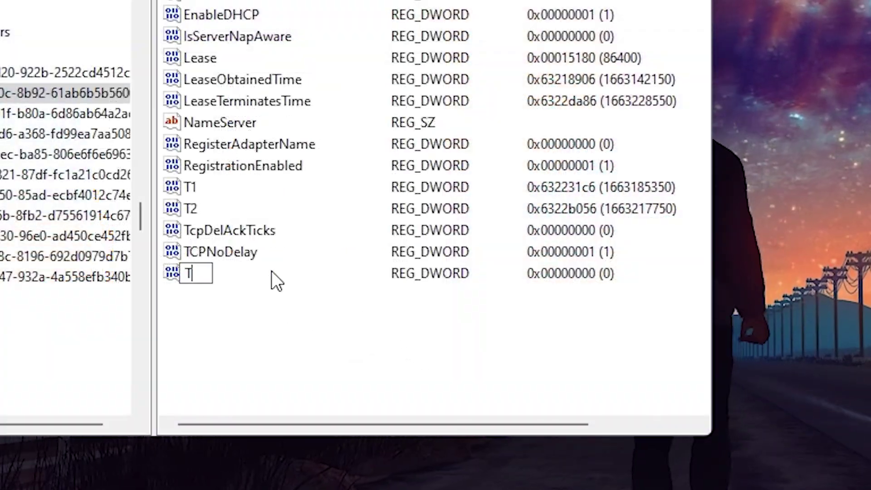
{"action": "type", "text": "CPAckFrequency"}
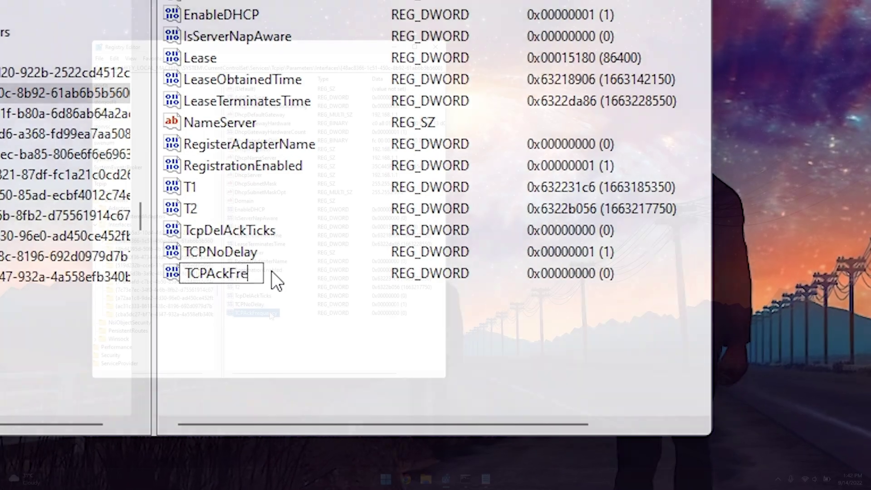
{"action": "key", "text": "Return"}
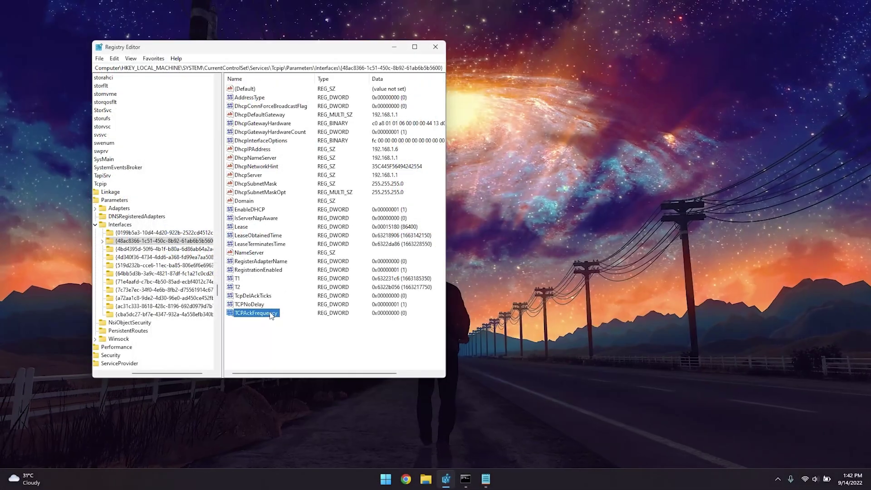
{"action": "double_click", "coordinate": [271, 313]}
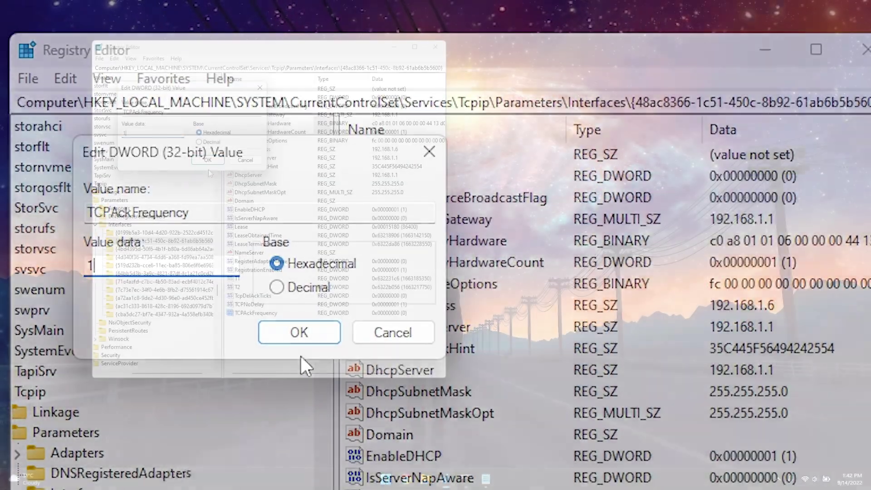
{"action": "left_click", "coordinate": [299, 332]}
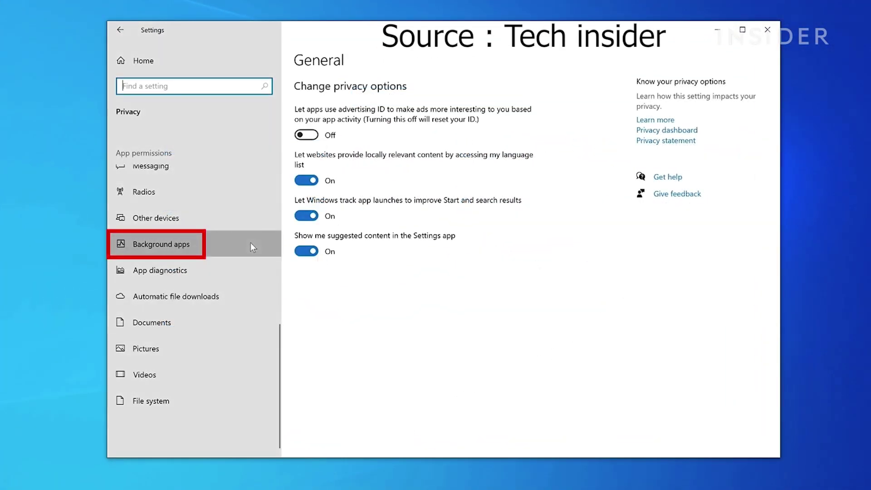
- Turn off letting apps run in the background in the Windows privacy settings
{"action": "left_click", "coordinate": [250, 243]}
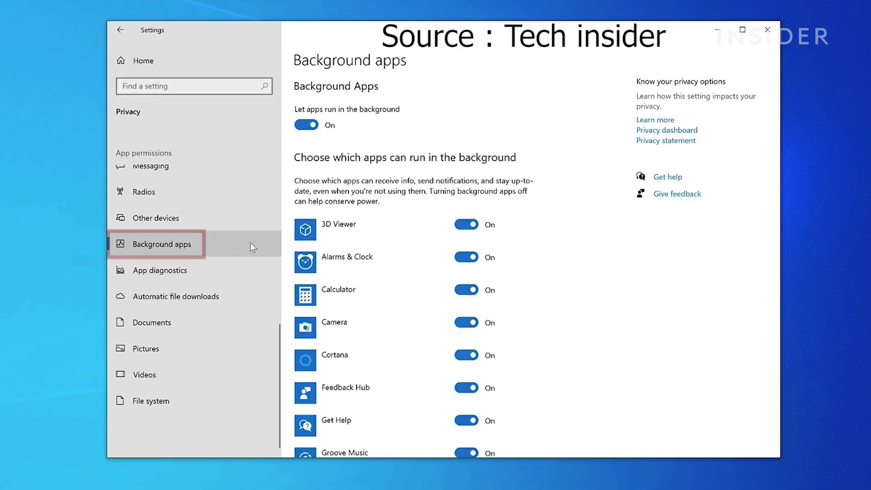
{"action": "left_click", "coordinate": [311, 133]}
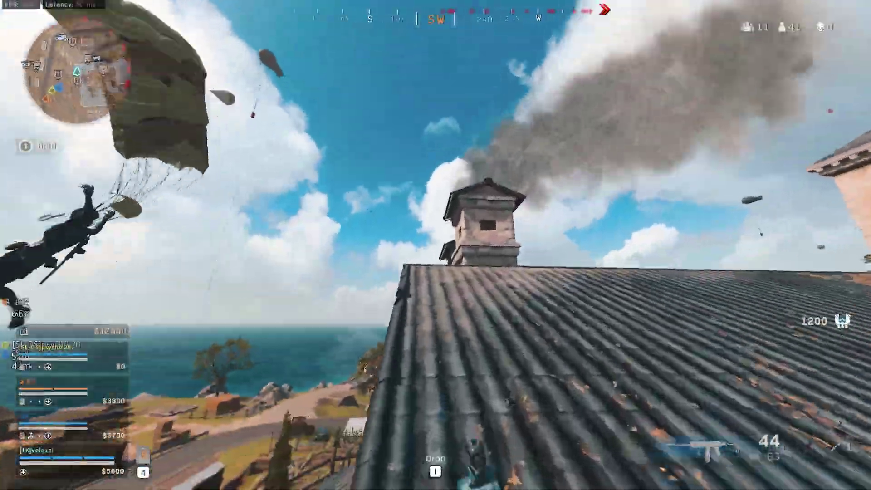
{"action": "left_click", "coordinate": [435, 245]}
{"action": "left_click", "coordinate": [435, 245]}
{"action": "left_click", "coordinate": [436, 245]}
{"action": "left_click", "coordinate": [436, 245]}
{"action": "left_click", "coordinate": [435, 245]}
{"action": "left_click", "coordinate": [435, 245]}
{"action": "left_click", "coordinate": [435, 245]}
{"action": "left_click", "coordinate": [435, 245]}
{"action": "left_click", "coordinate": [435, 245]}
{"action": "left_click", "coordinate": [435, 245]}
{"action": "key", "text": "1"}
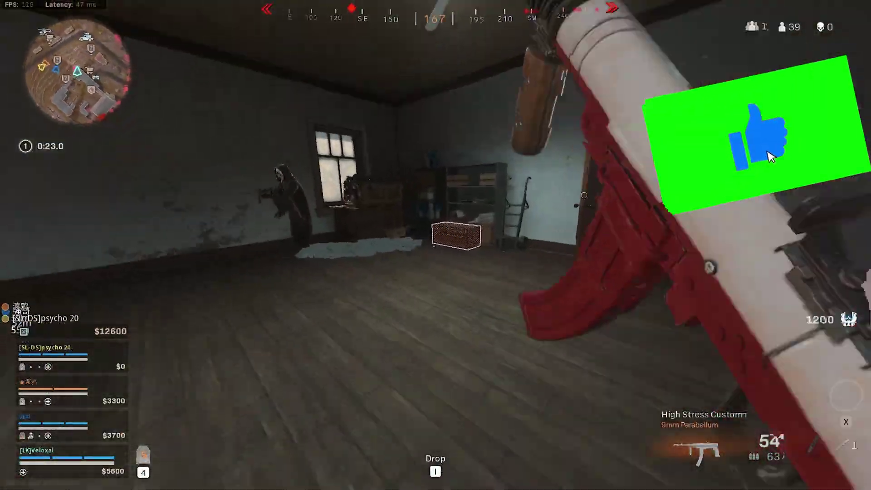
{"action": "left_click", "coordinate": [436, 245]}
{"action": "left_click", "coordinate": [435, 245]}
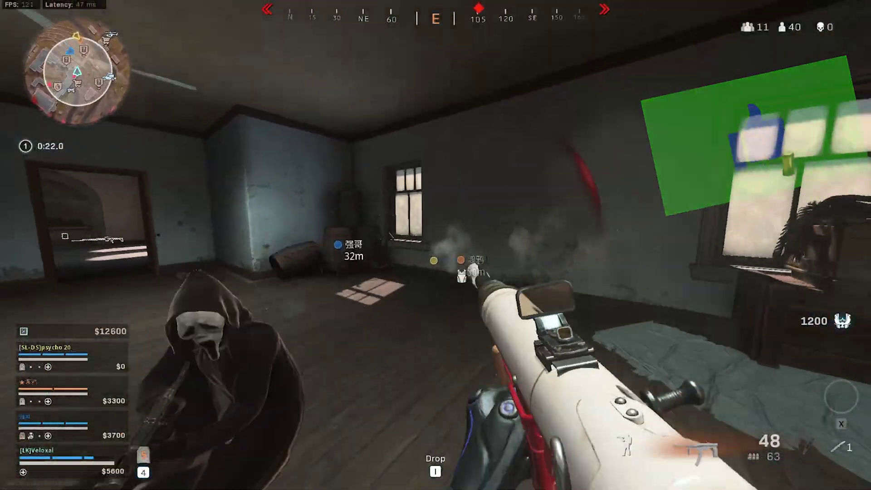
{"action": "left_click", "coordinate": [435, 245]}
{"action": "left_click", "coordinate": [436, 245]}
{"action": "left_click", "coordinate": [436, 245]}
{"action": "left_click", "coordinate": [435, 245]}
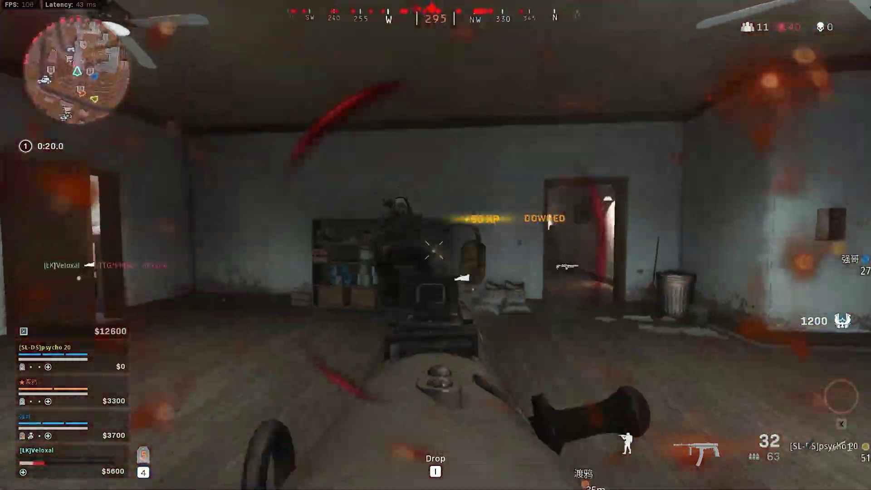